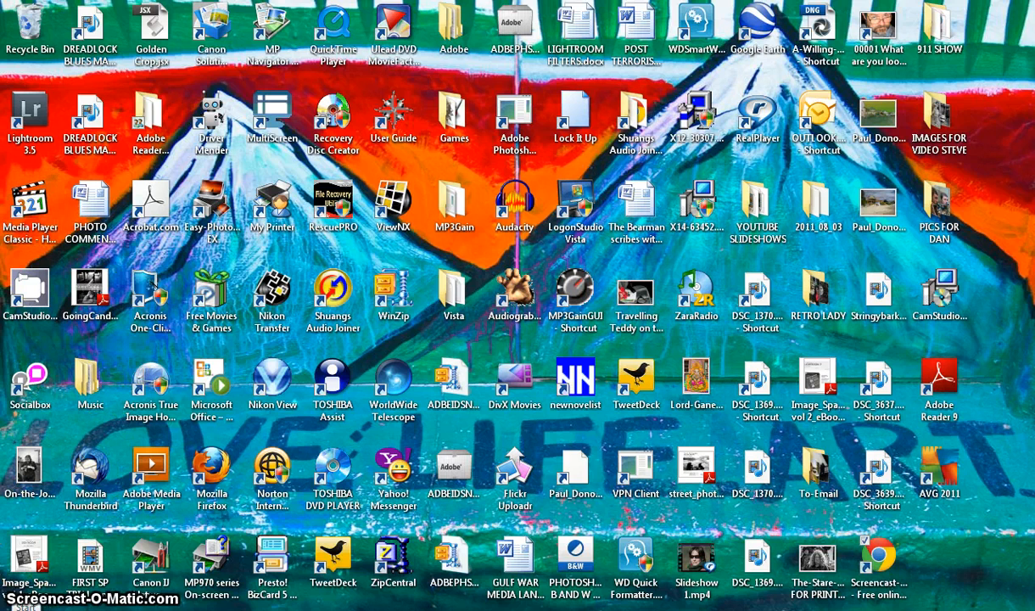
Launch Adobe Photoshop Lightroom 3.5.
left_click(21, 608)
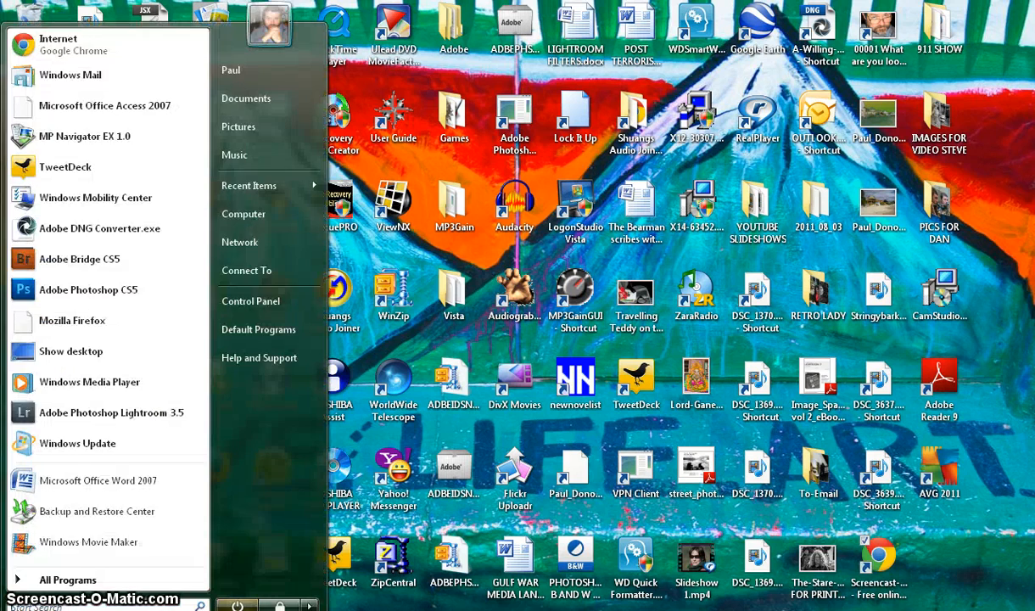
left_click(85, 416)
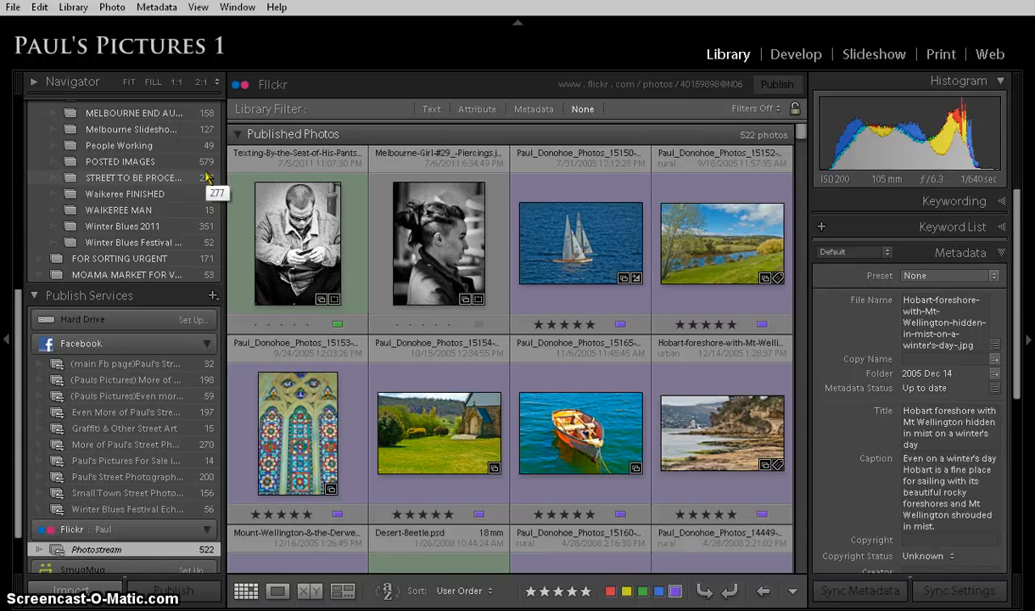
Expand the Navigator above the catalog to show a preview of the selected Hobart foreshore photo.
left_click(214, 295)
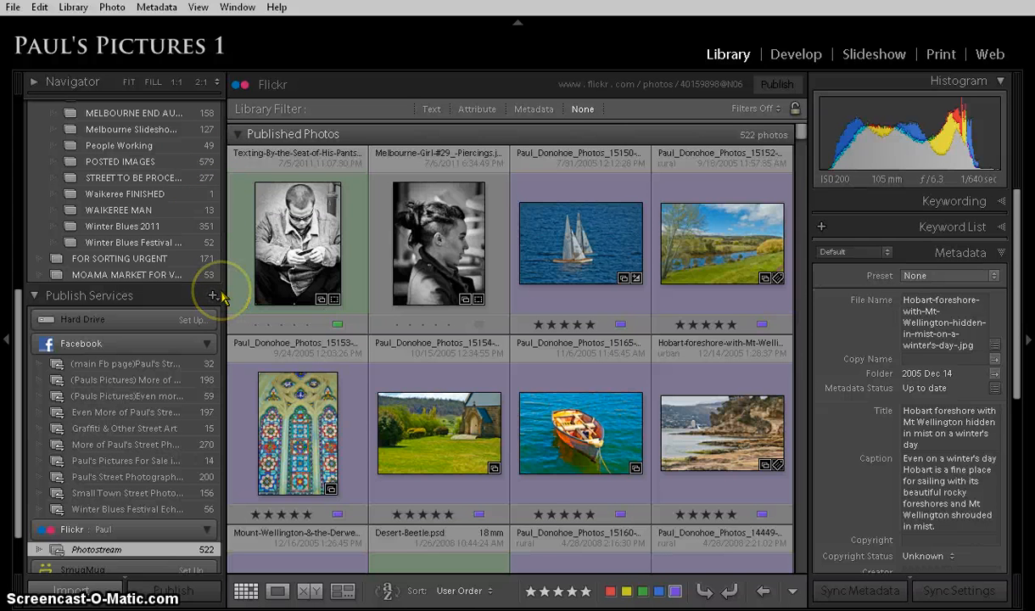
scroll(197, 259, "up", 5)
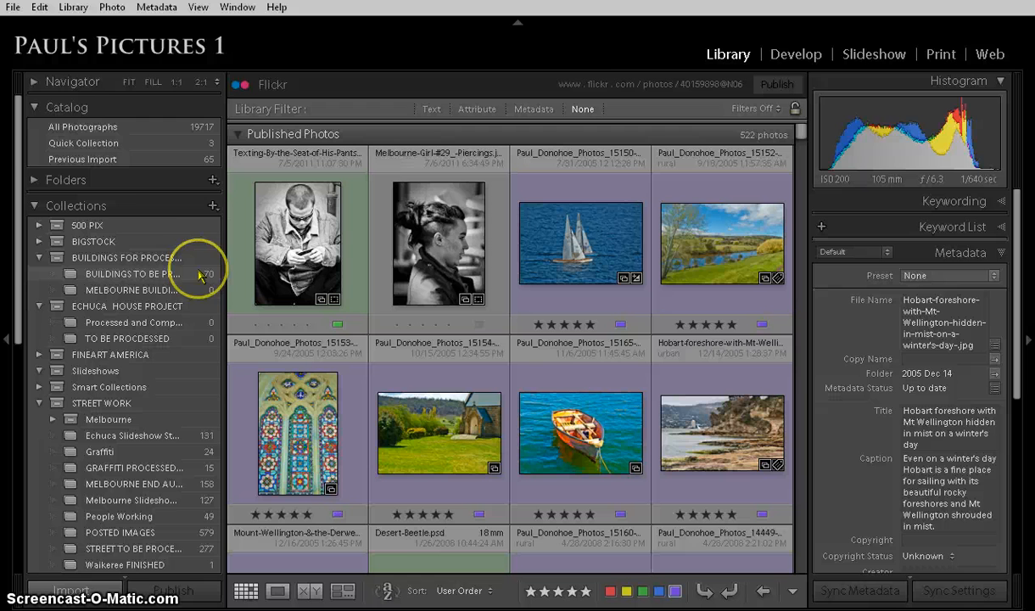
left_click(35, 83)
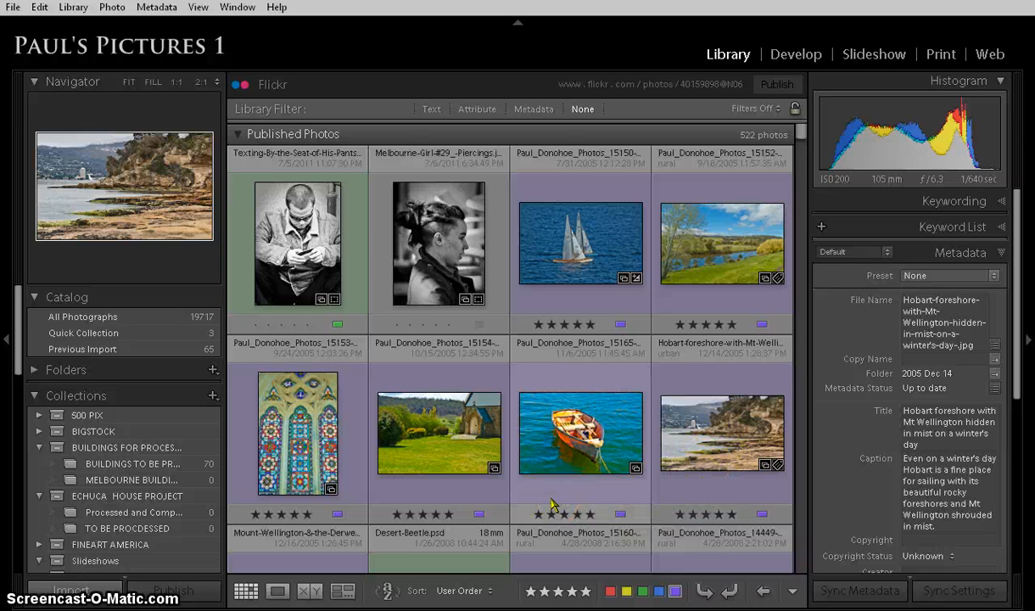
left_click(663, 236)
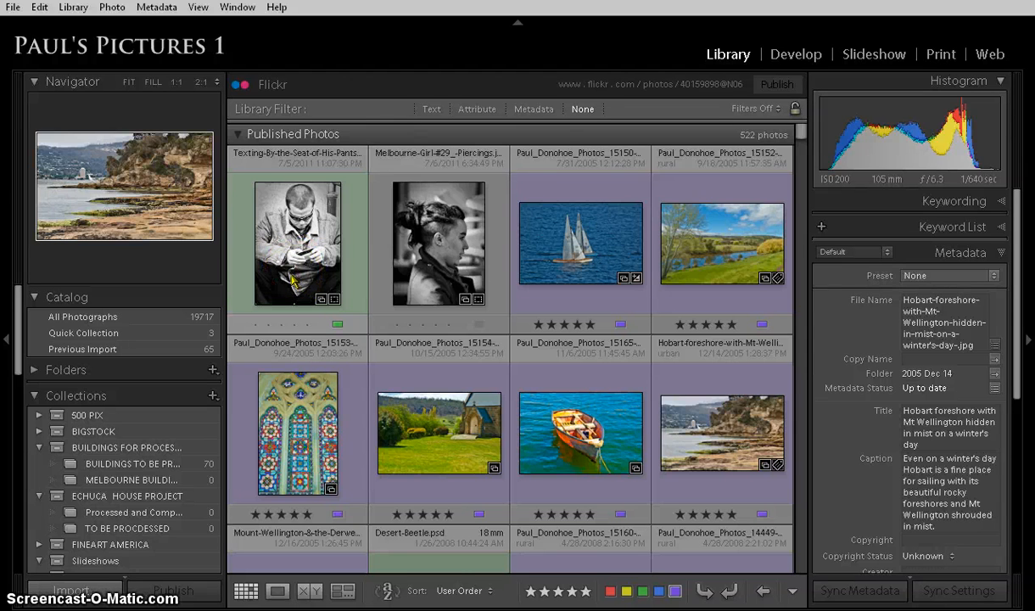
Open the Hobart foreshore photo in the Develop module, reveal the hidden presets area and browse the Lightroom Presets.
left_click(786, 54)
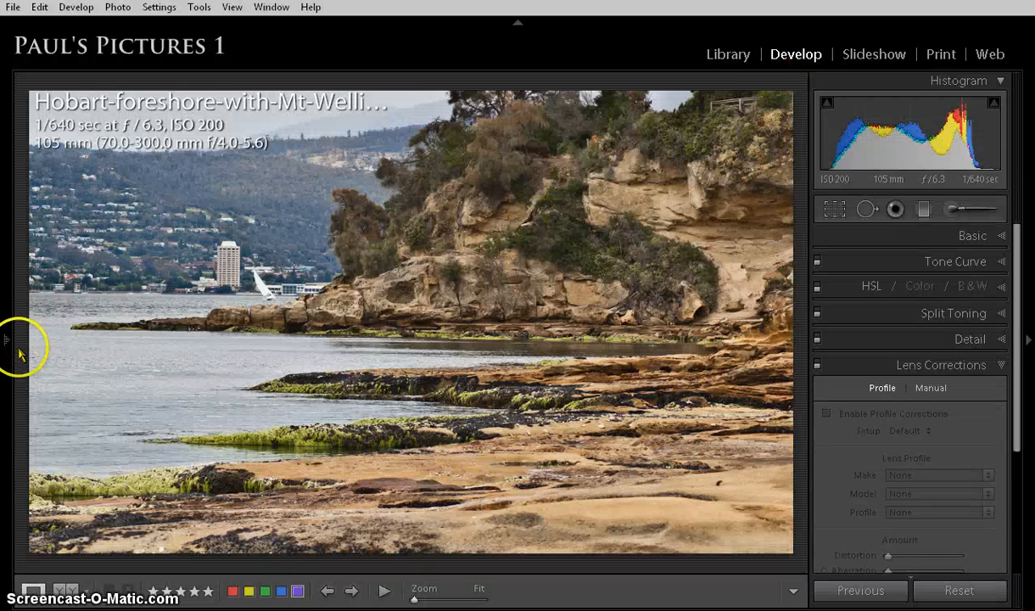
mouse_move(9, 343)
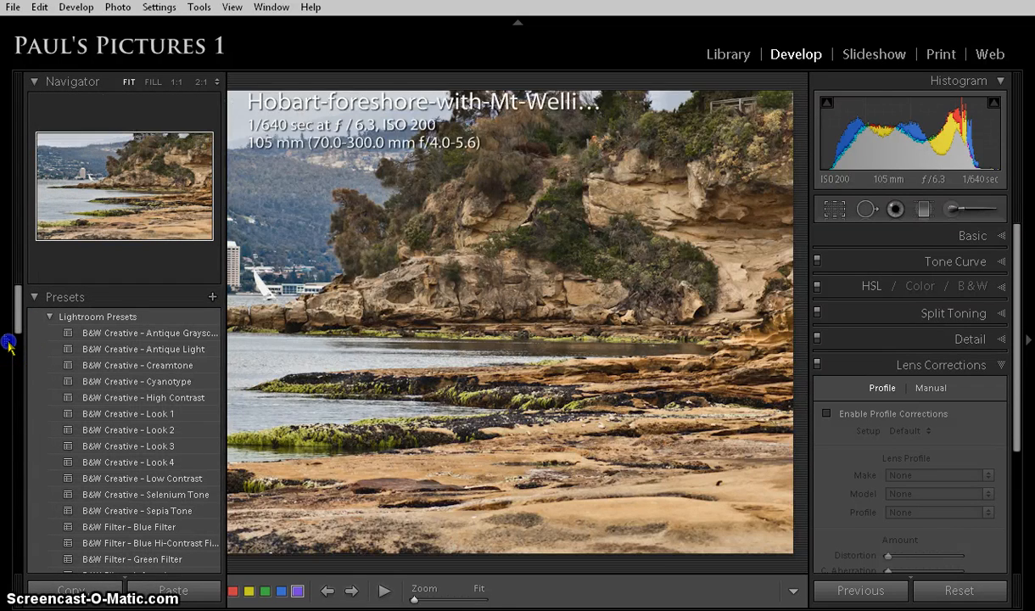
left_click(9, 343)
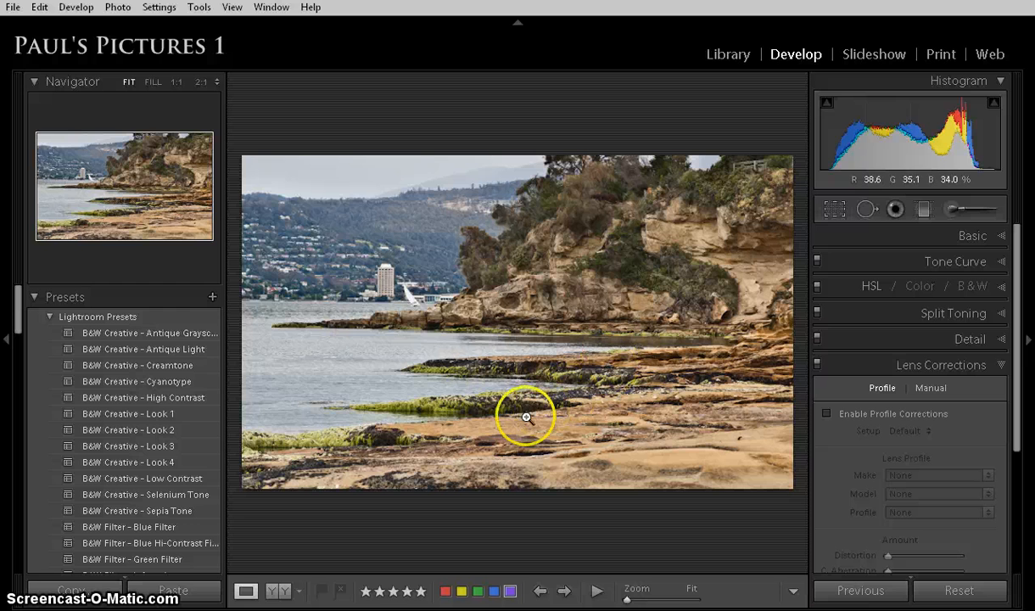
scroll(173, 410, "down", 5)
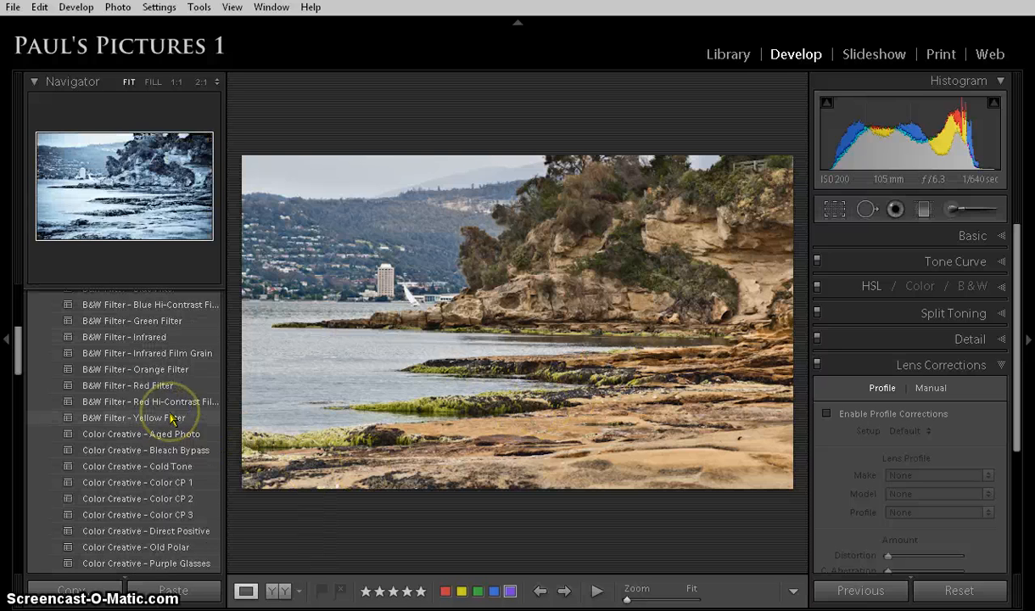
scroll(173, 411, "up", 5)
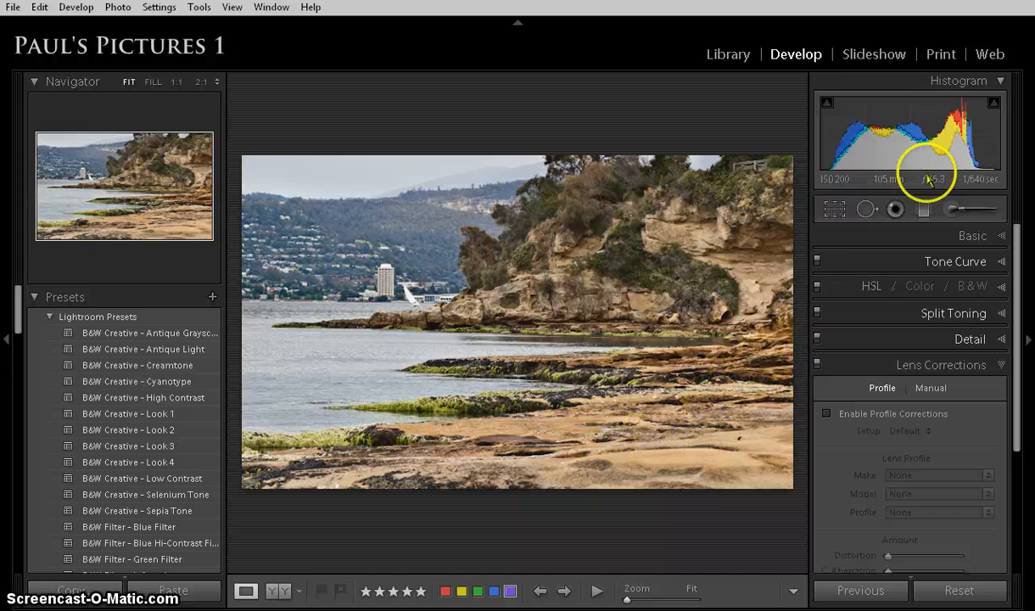
Show the photo in the Slideshow module and review the slide's options, layout and overlay settings.
left_click(861, 59)
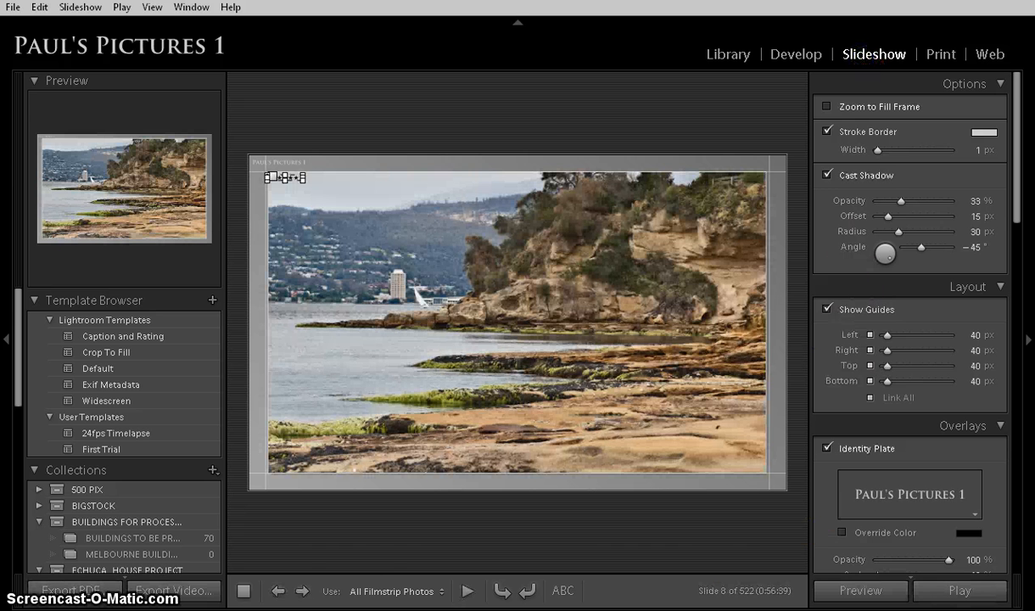
scroll(123, 475, "down", 5)
scroll(127, 453, "up", 5)
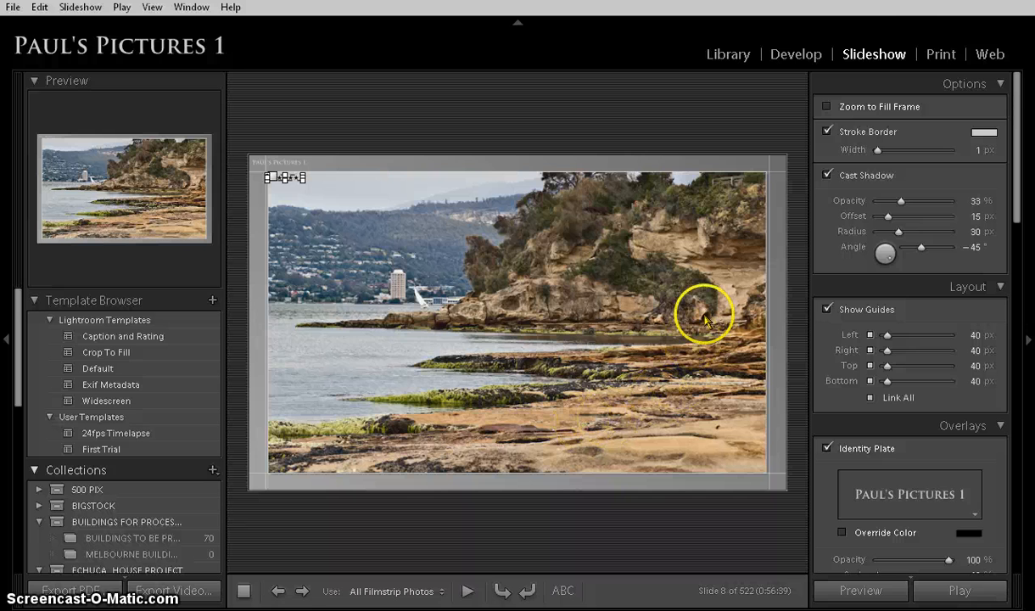
Bring the photo into the Print module and enable Zoom to Fill and Repeat One Photo per Page.
left_click(940, 54)
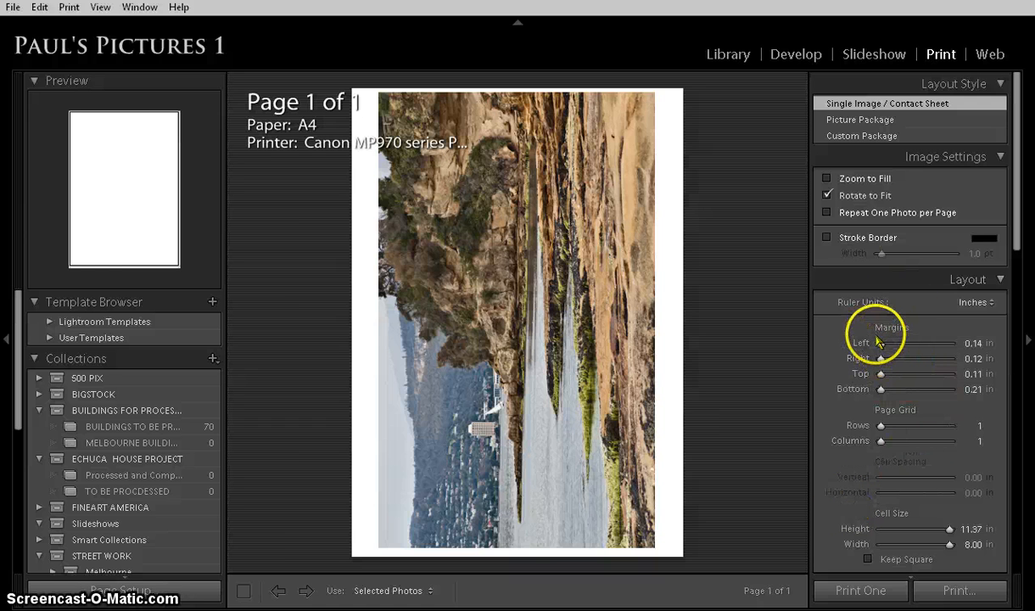
left_click_drag(881, 345, 827, 338)
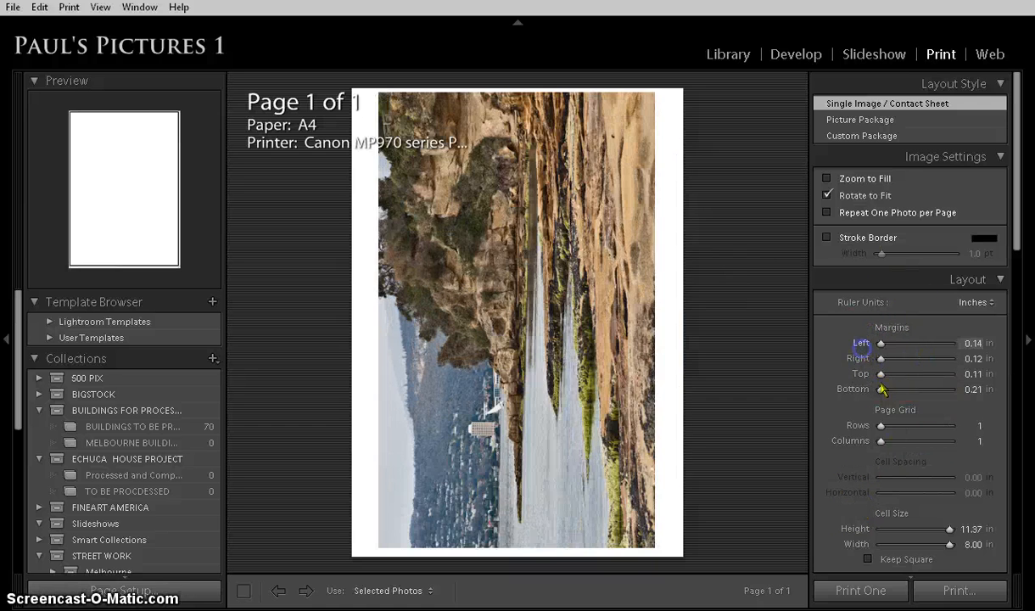
left_click(827, 177)
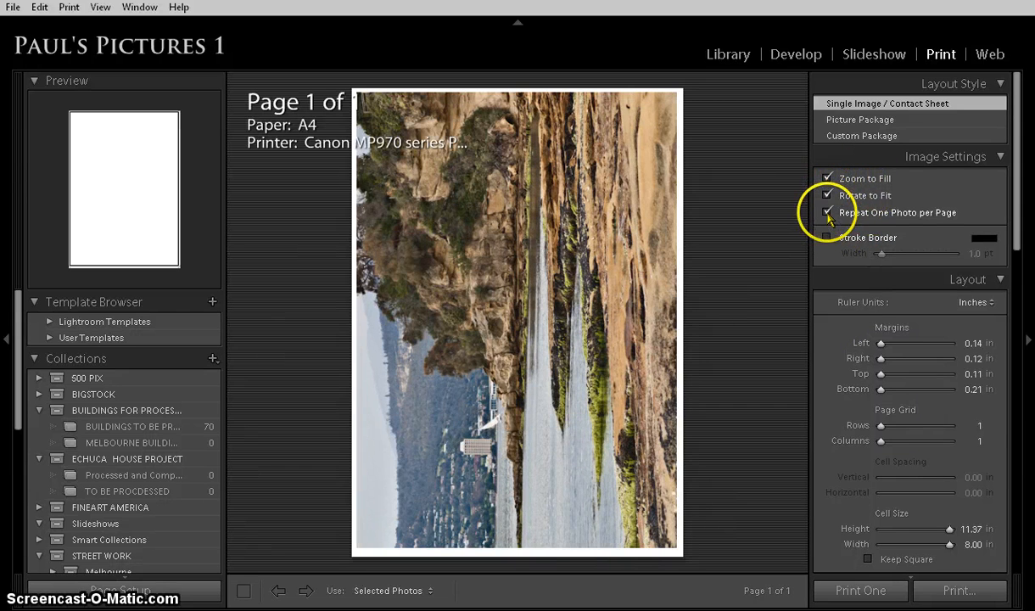
scroll(936, 455, "down", 3)
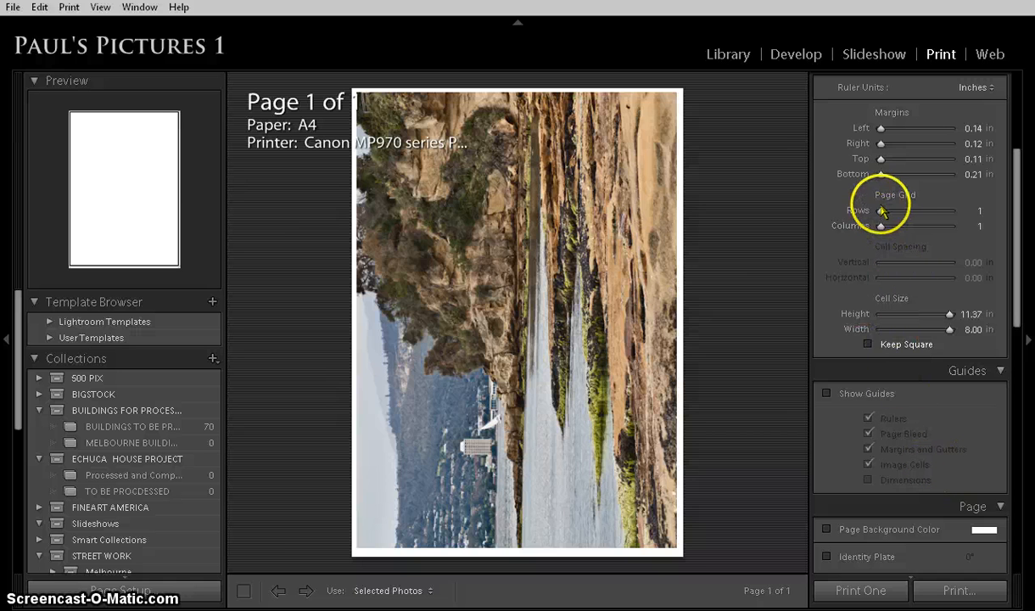
left_click_drag(884, 210, 862, 225)
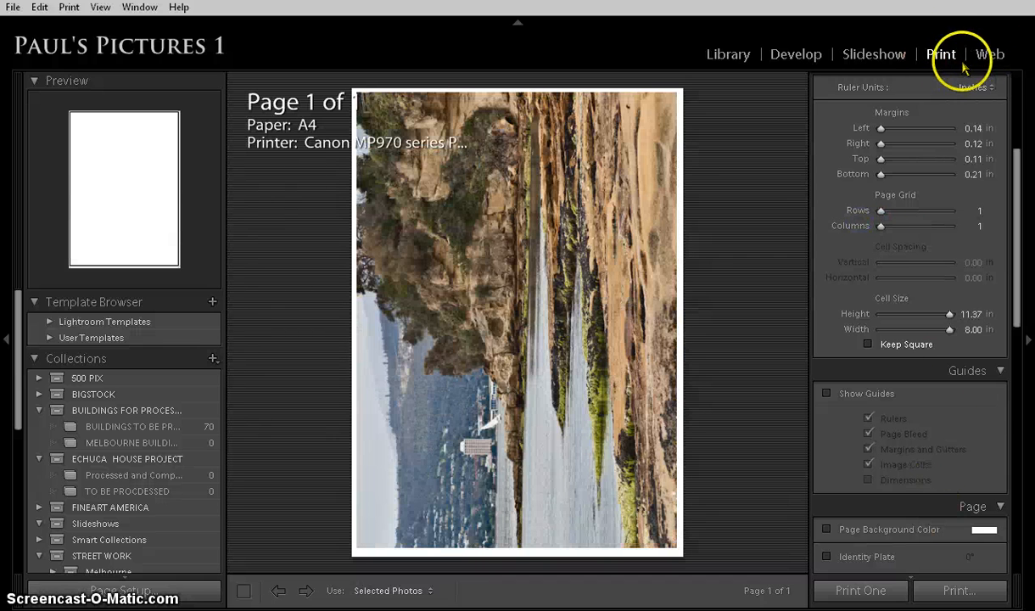
Preview the identity plate on the print page, turn it off again and review the print job settings.
scroll(922, 443, "down", 3)
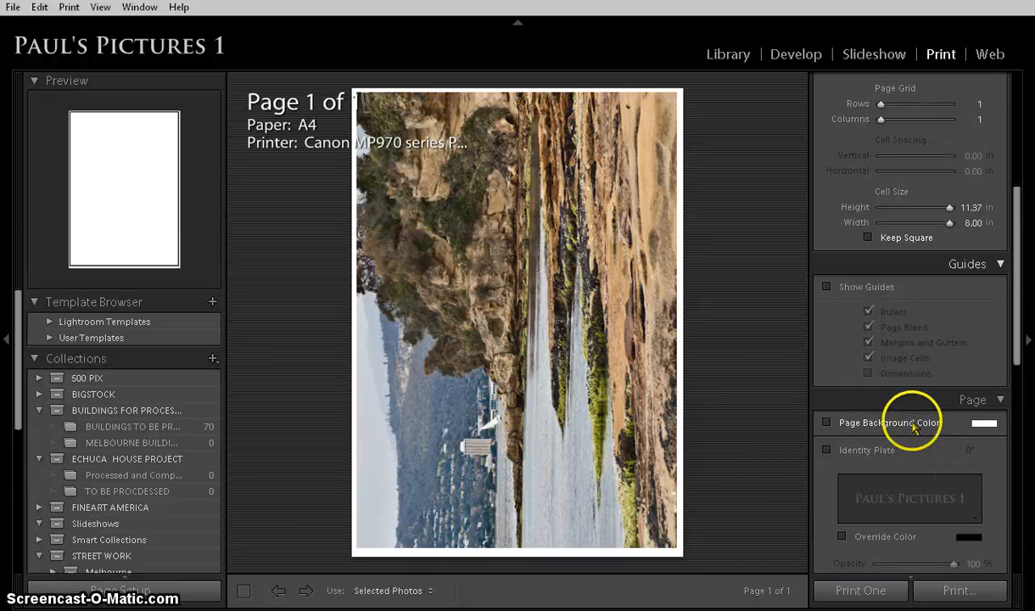
scroll(914, 424, "up", 3)
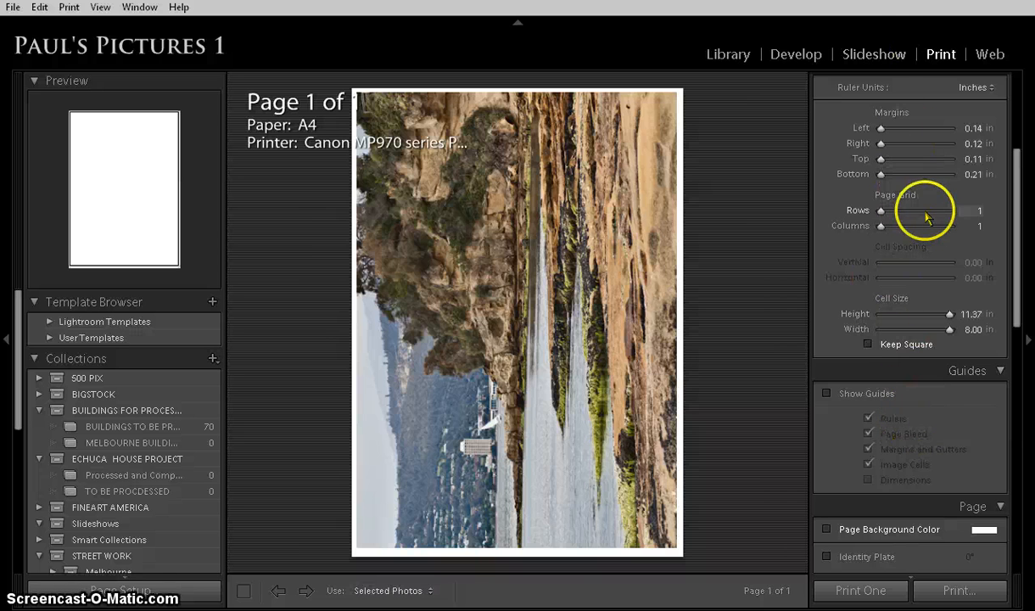
scroll(931, 405, "down", 3)
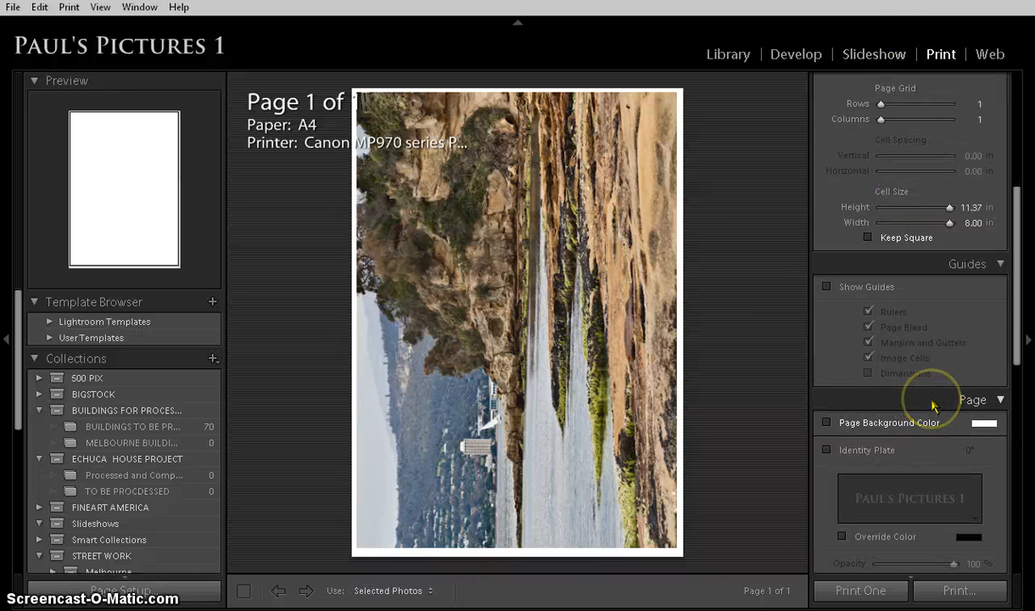
scroll(932, 406, "down", 3)
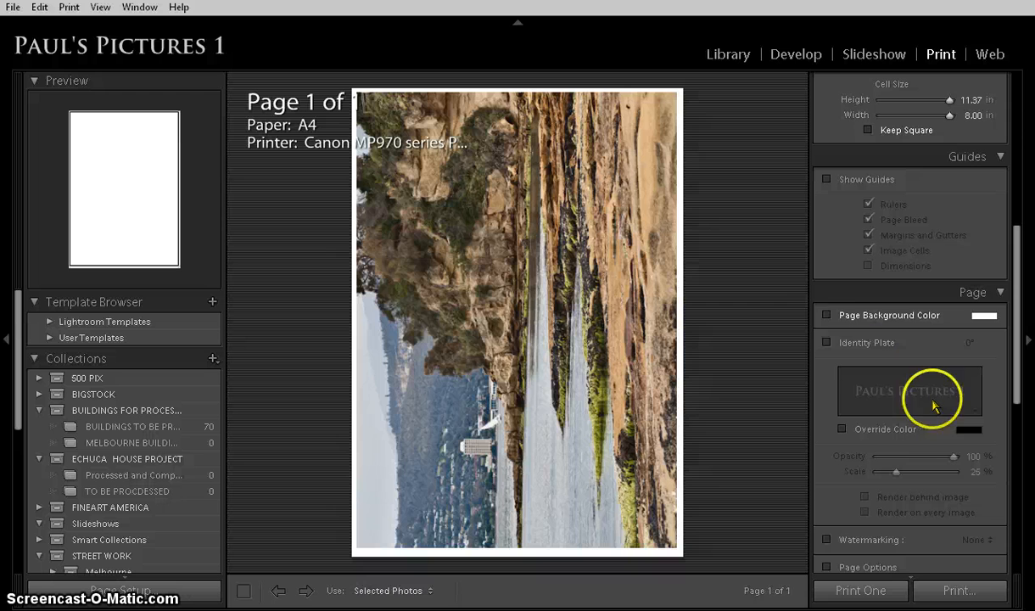
left_click(827, 342)
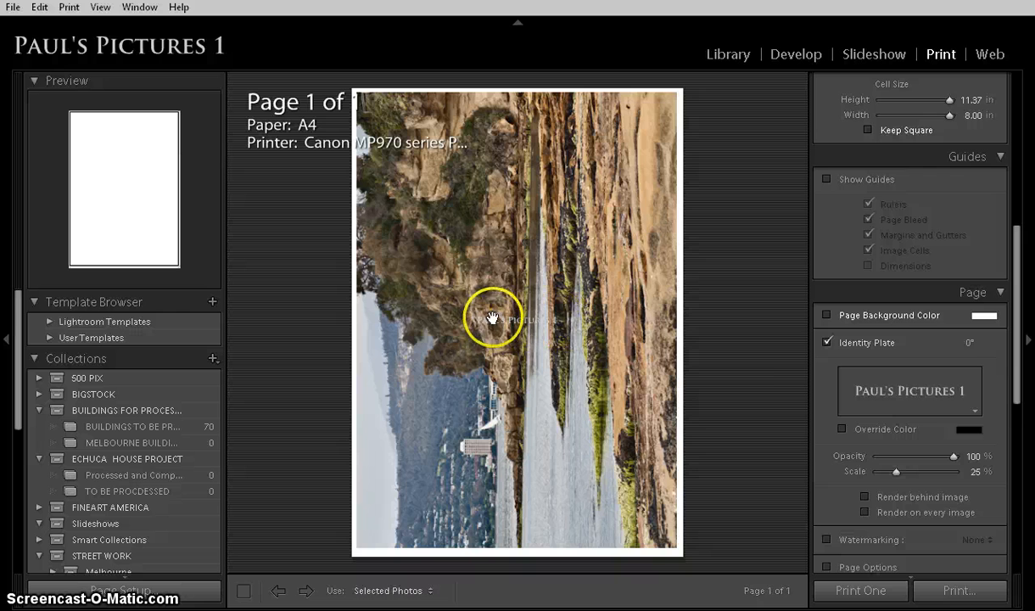
left_click(828, 343)
scroll(976, 391, "down", 8)
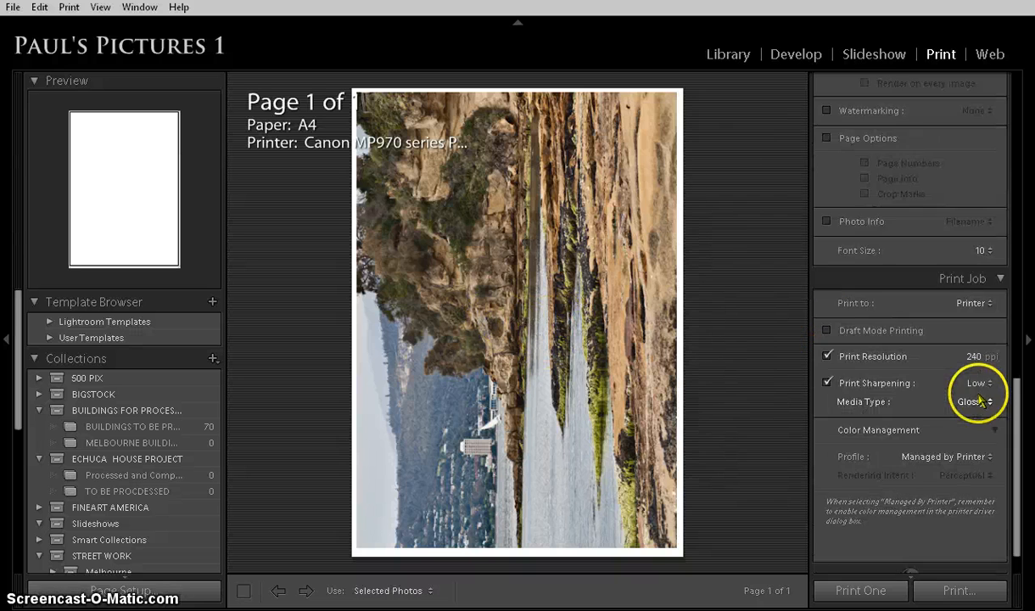
Switch to the Web module with the Lightroom HTML Gallery layout and review its site info, appearance, output and upload settings.
scroll(980, 397, "up", 10)
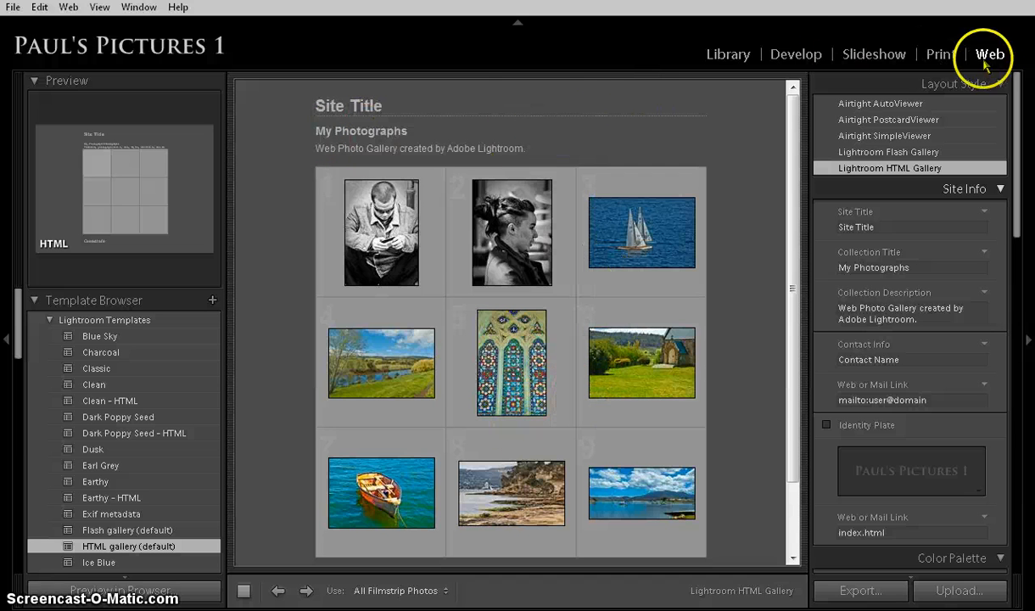
left_click(956, 168)
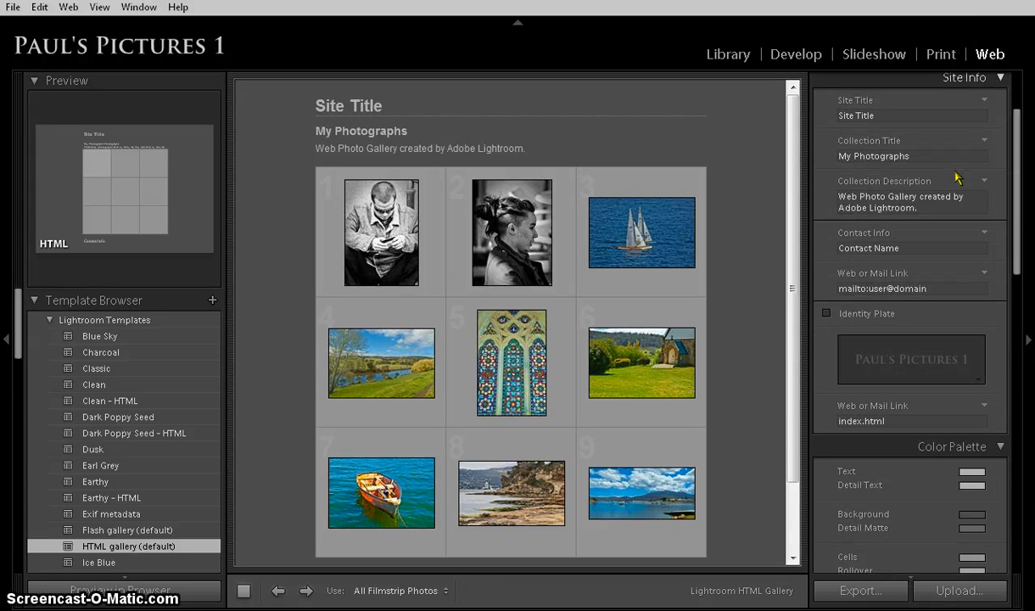
scroll(956, 178, "down", 5)
scroll(956, 177, "up", 1)
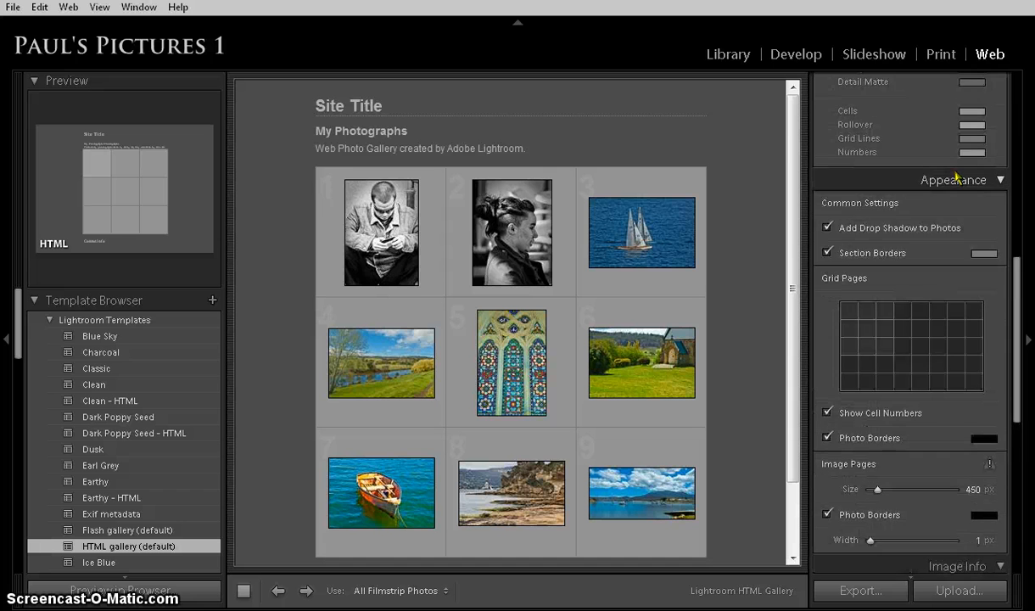
scroll(956, 177, "down", 5)
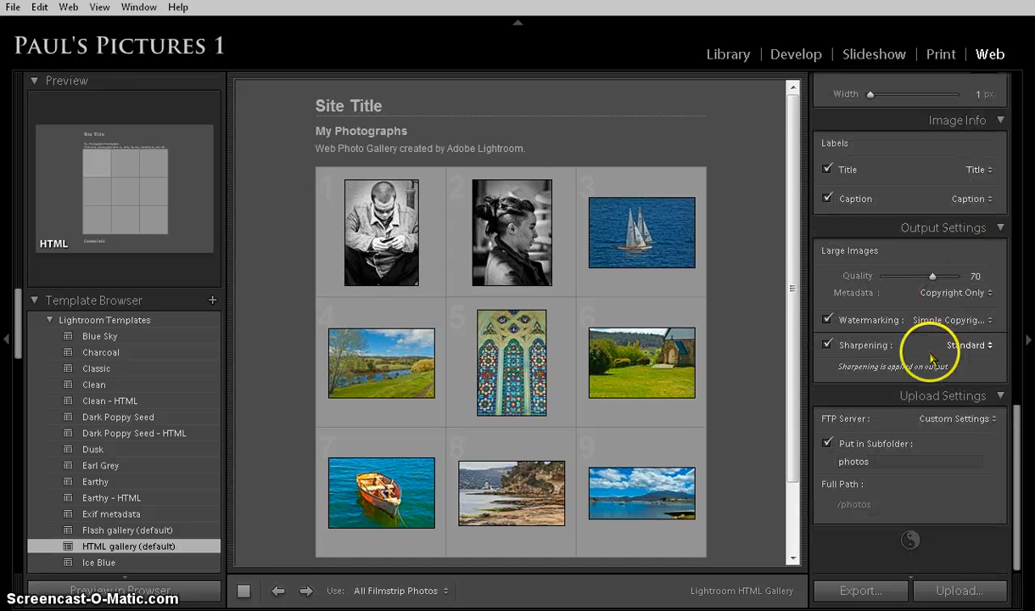
scroll(940, 352, "up", 8)
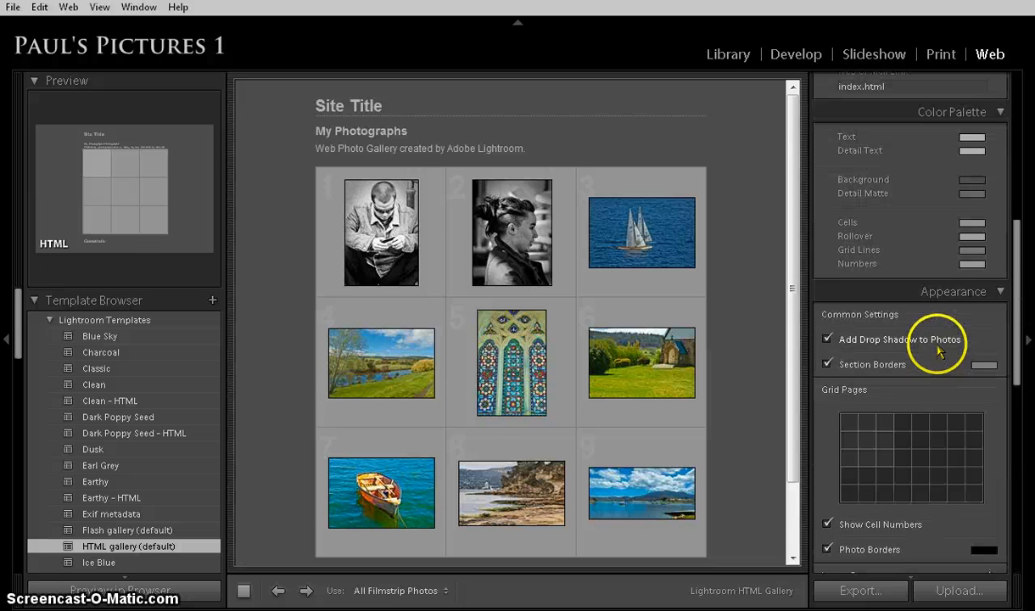
scroll(938, 339, "up", 3)
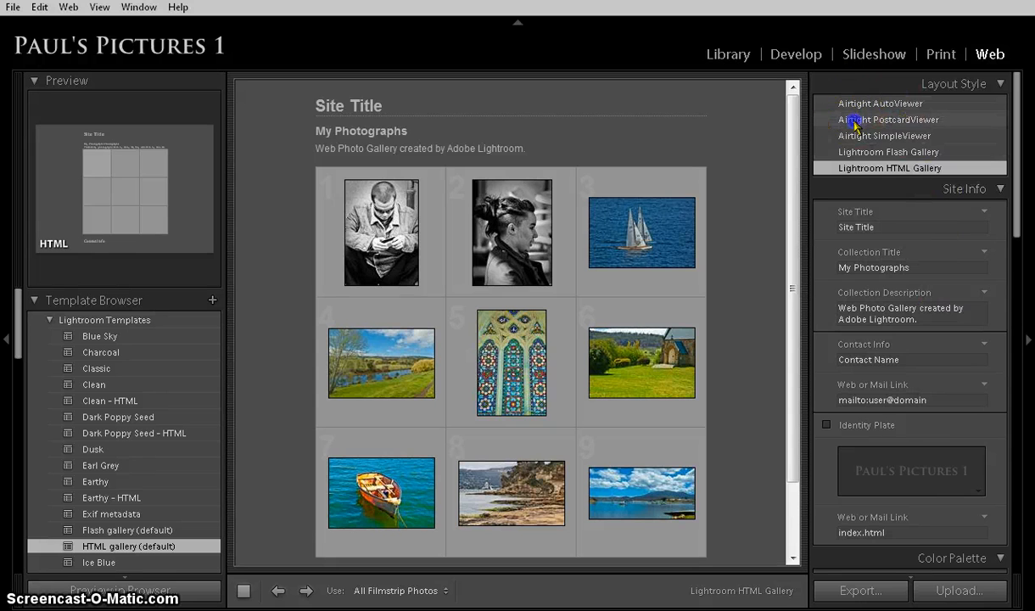
Try the Airtight PostcardViewer and Airtight SimpleViewer layouts and set the web gallery to Lightroom Flash Gallery.
left_click(855, 124)
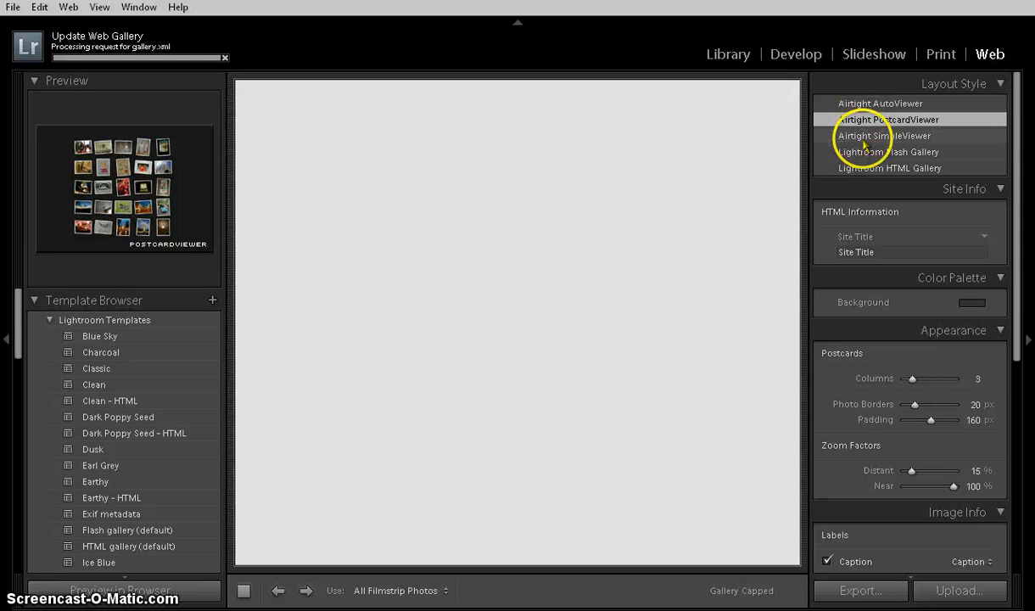
left_click(864, 140)
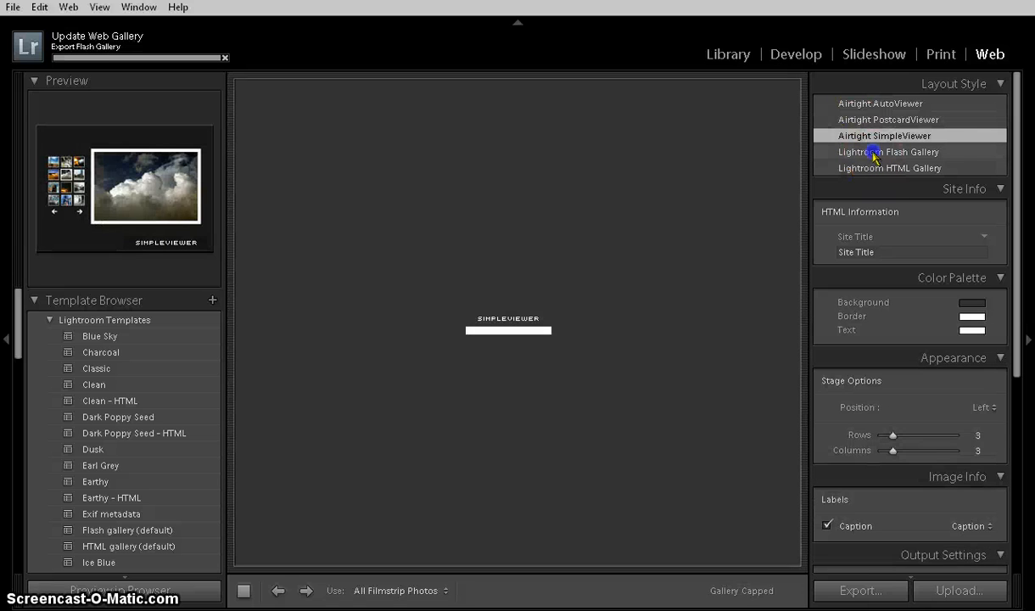
left_click(873, 152)
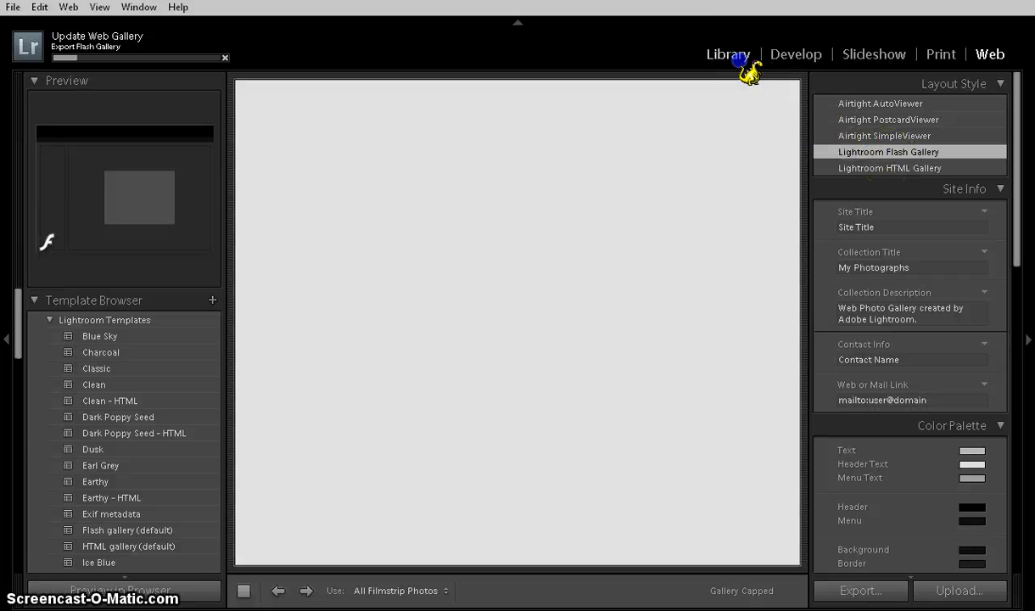
Return to the Library module and display All Photographs from the catalog.
left_click(736, 58)
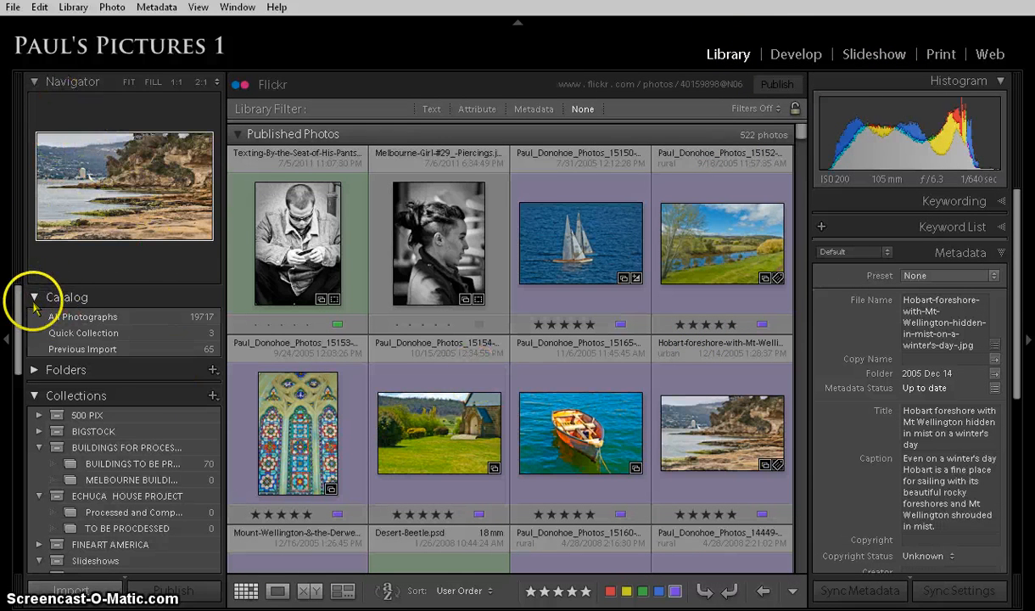
left_click(88, 320)
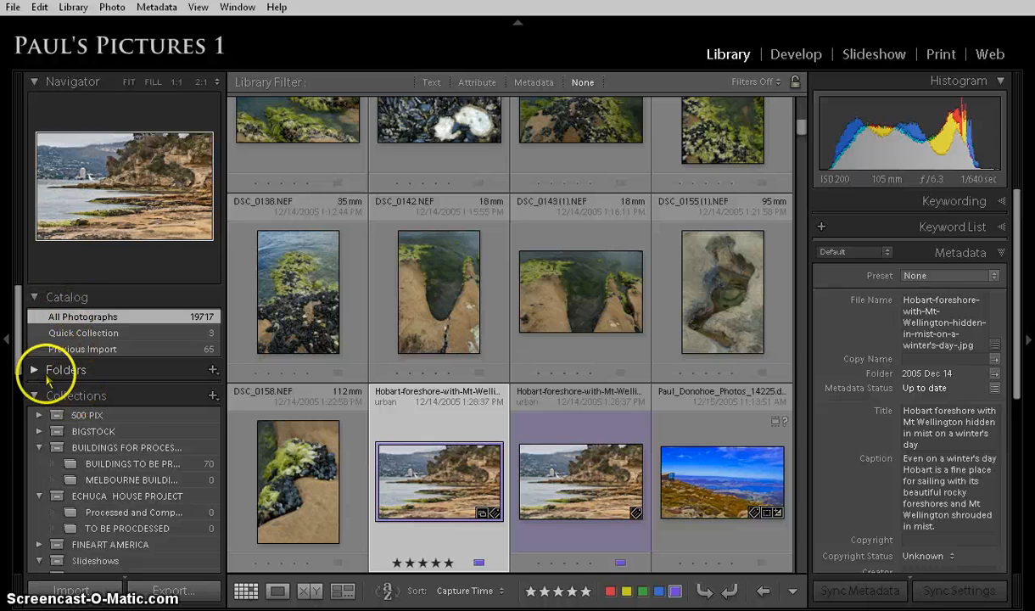
Expand the Folders list and collapse the C: folder tree inside it.
left_click(32, 370)
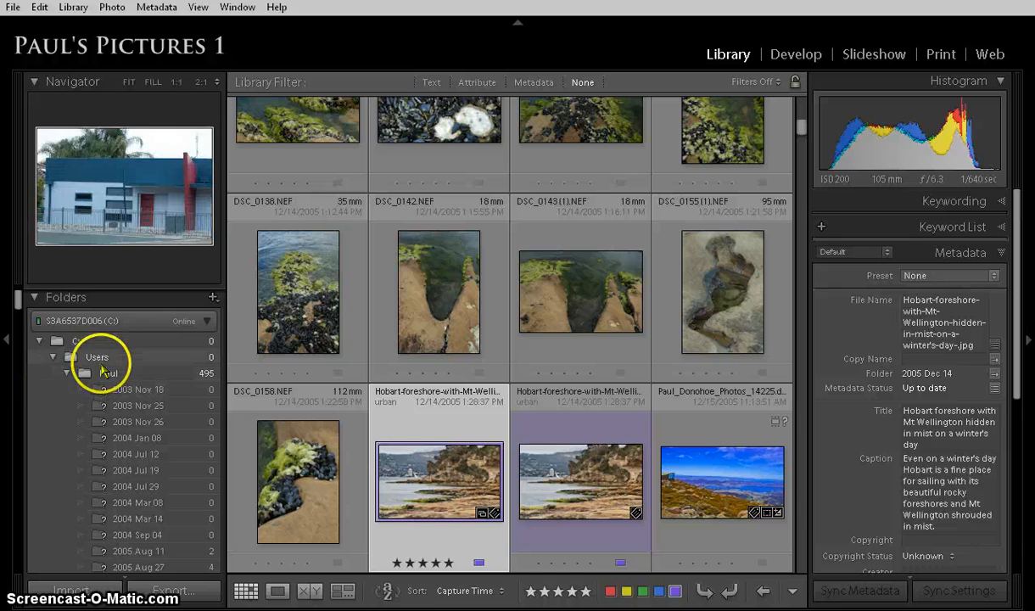
left_click(40, 342)
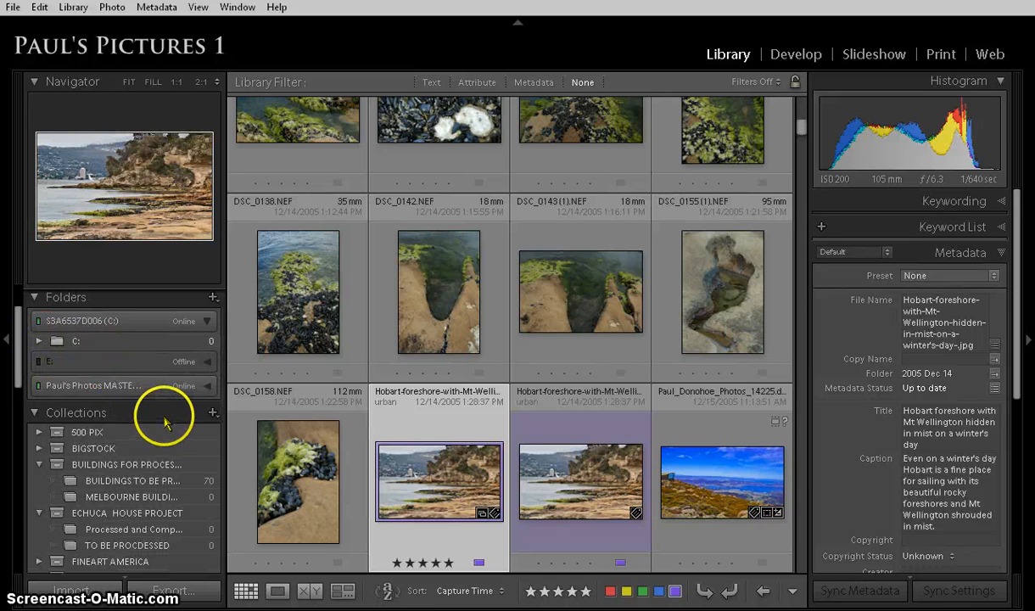
Fold and unfold the Collections list, and look through its collection sets down to Publish Services.
scroll(143, 412, "down", 2)
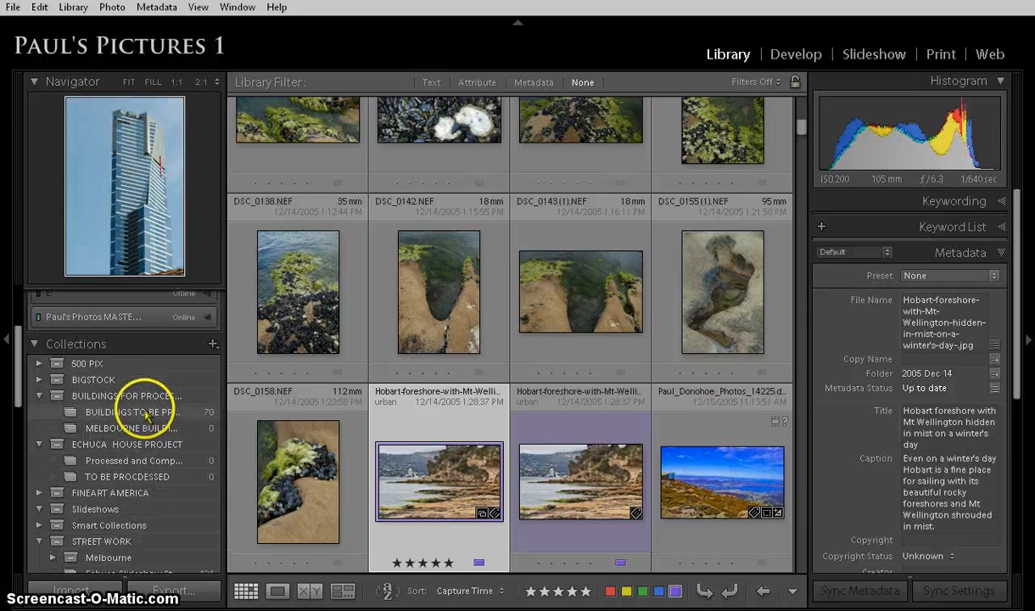
left_click(74, 346)
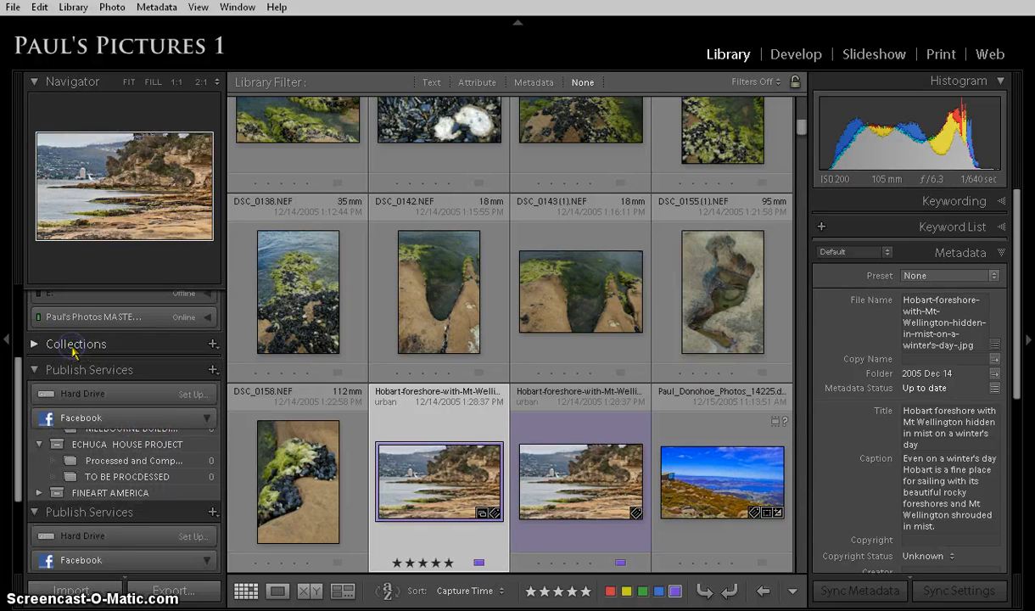
left_click(76, 347)
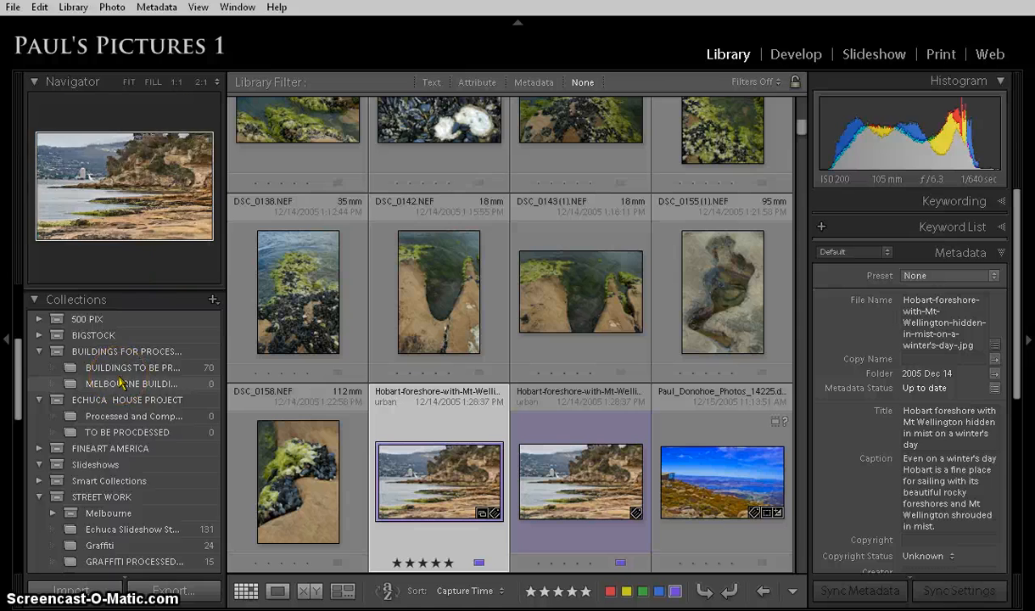
scroll(121, 383, "down", 5)
scroll(121, 383, "up", 3)
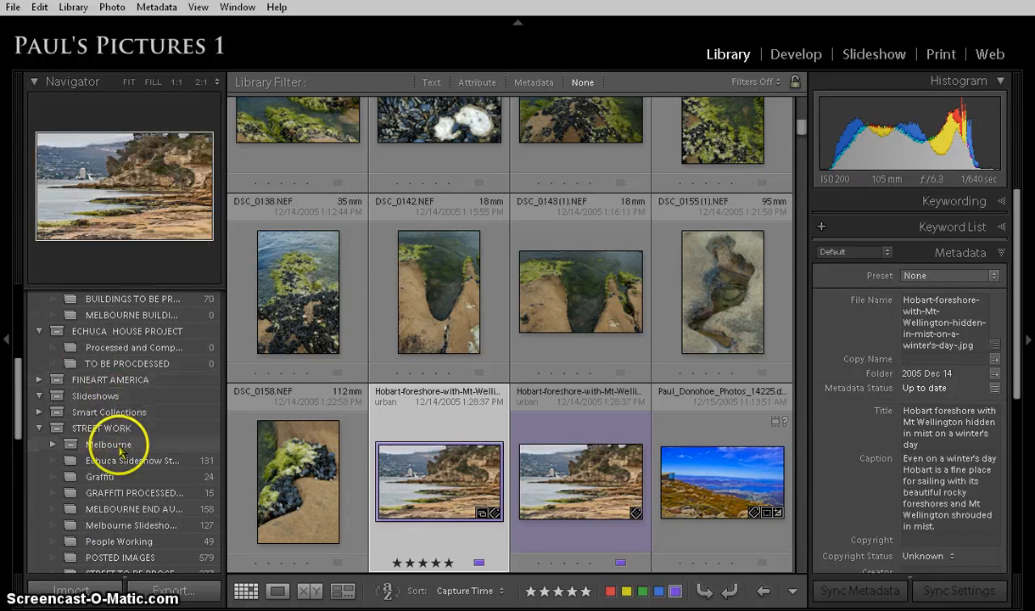
scroll(120, 421, "down", 3)
scroll(121, 422, "down", 3)
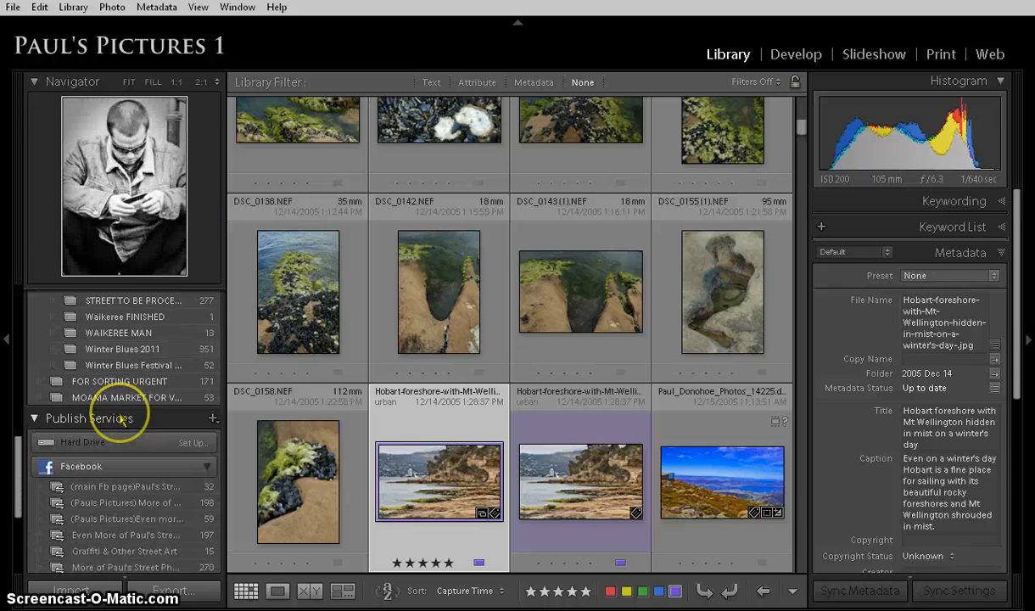
scroll(121, 422, "up", 3)
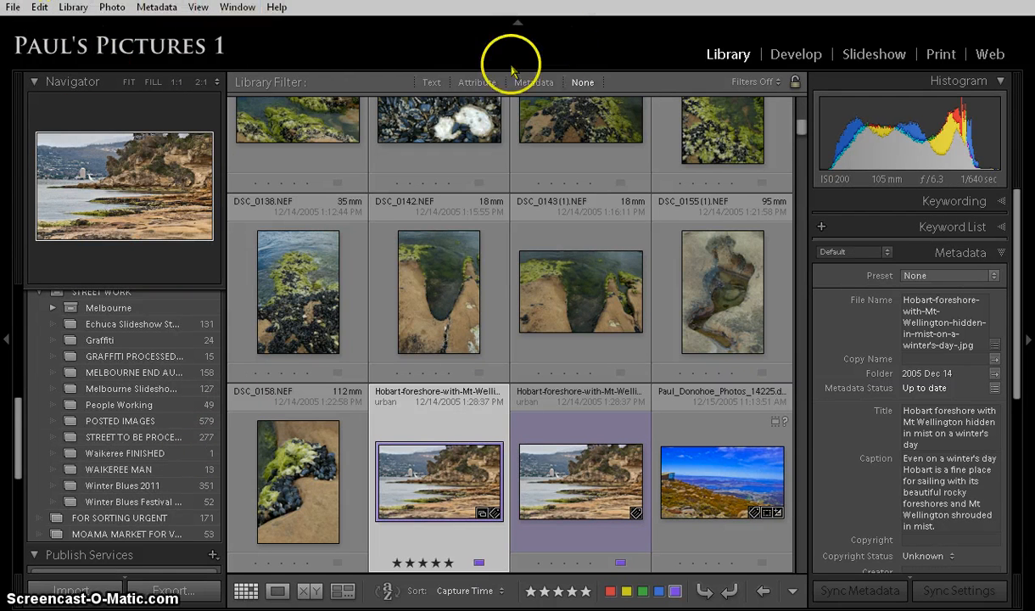
Hide the module picker and both side panels, and briefly reveal the filmstrip below the grid.
left_click(514, 21)
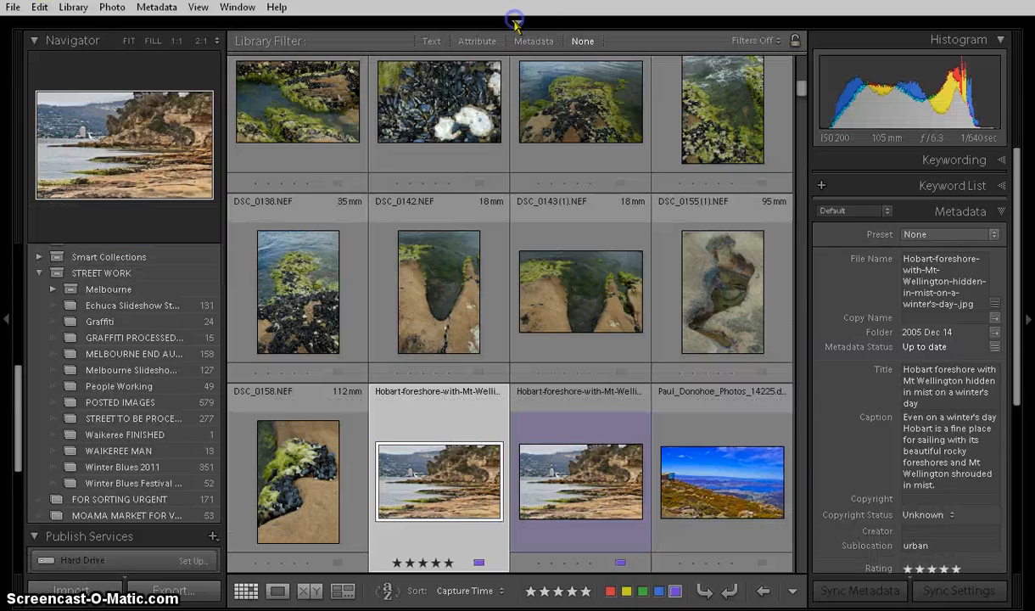
left_click(7, 319)
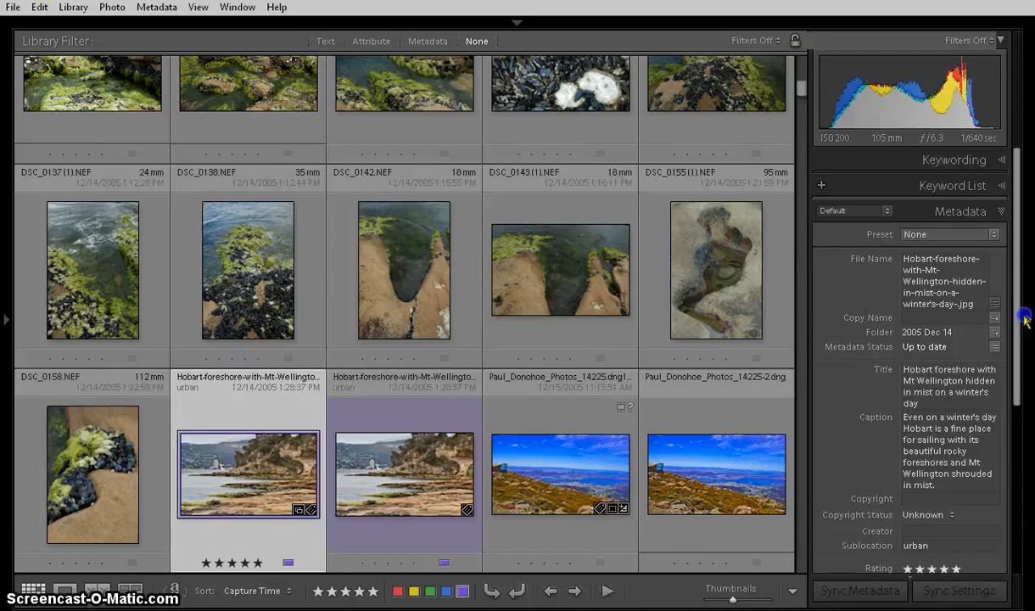
left_click(1025, 320)
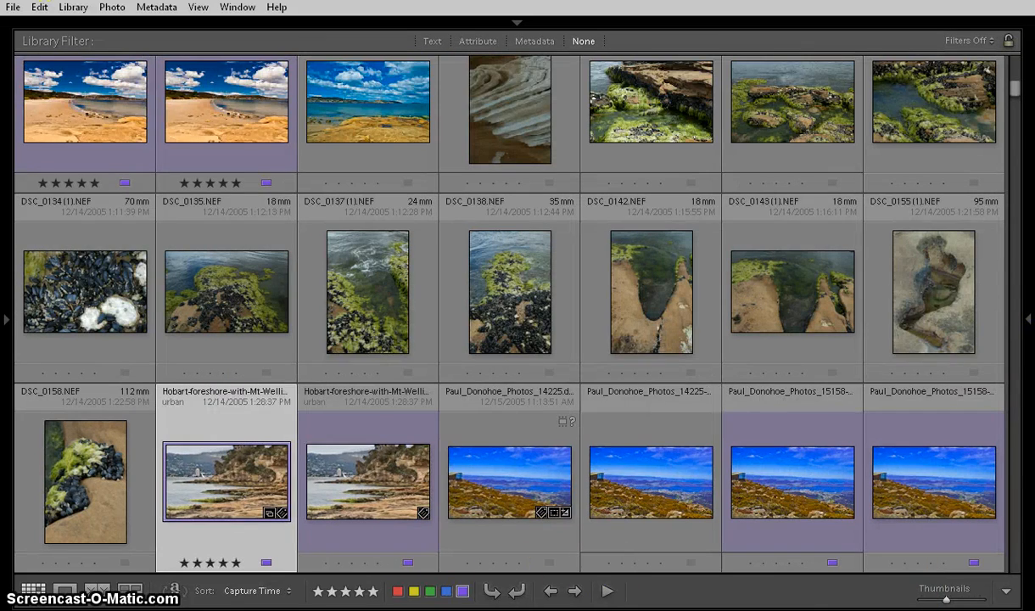
left_click(516, 606)
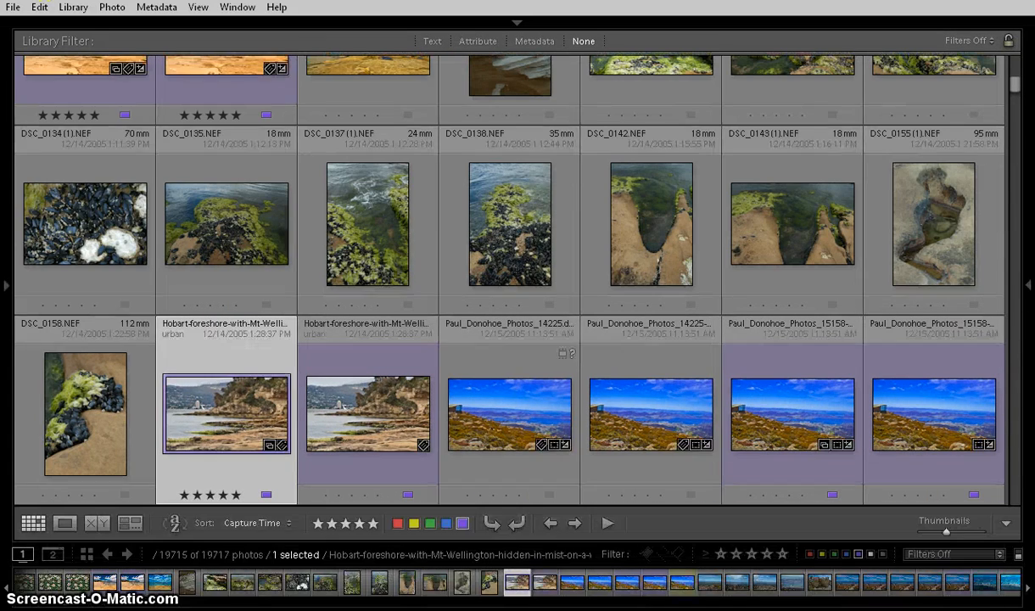
left_click(517, 606)
Browse back through the full-width thumbnail grid and select the design.jpg photo.
scroll(408, 373, "up", 4)
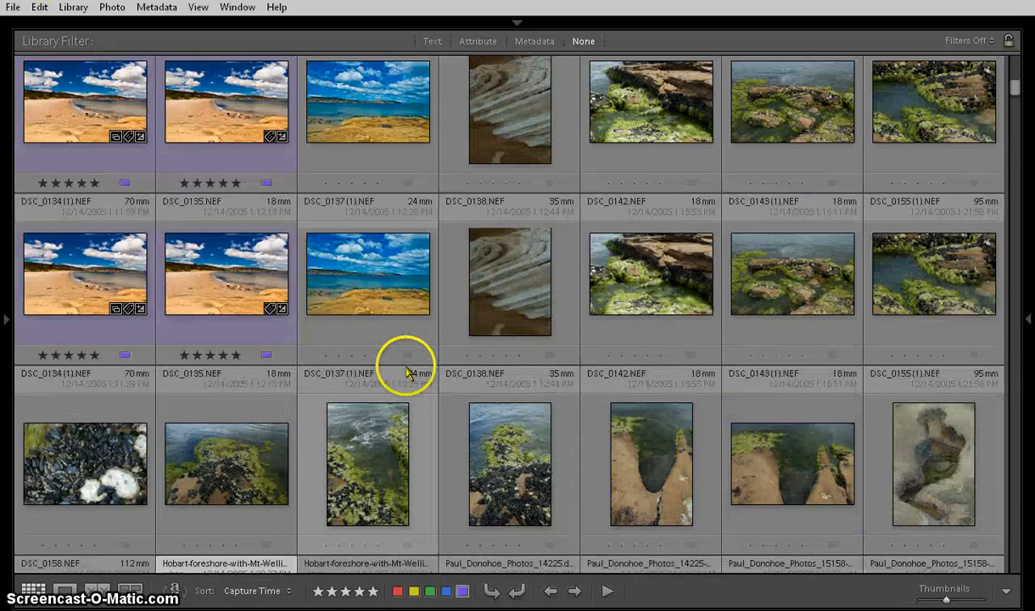
scroll(405, 375, "up", 5)
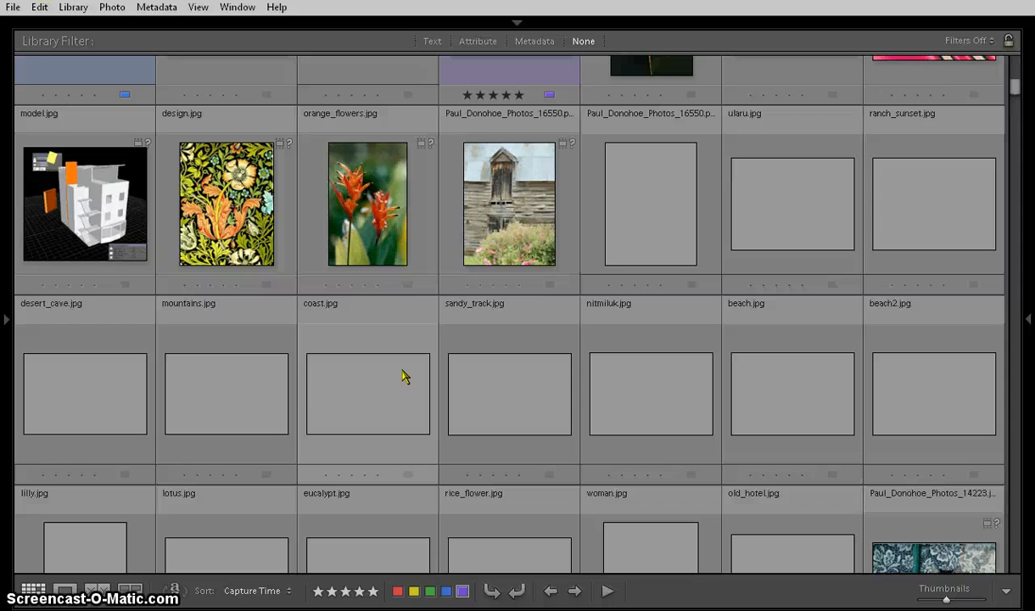
left_click(240, 202)
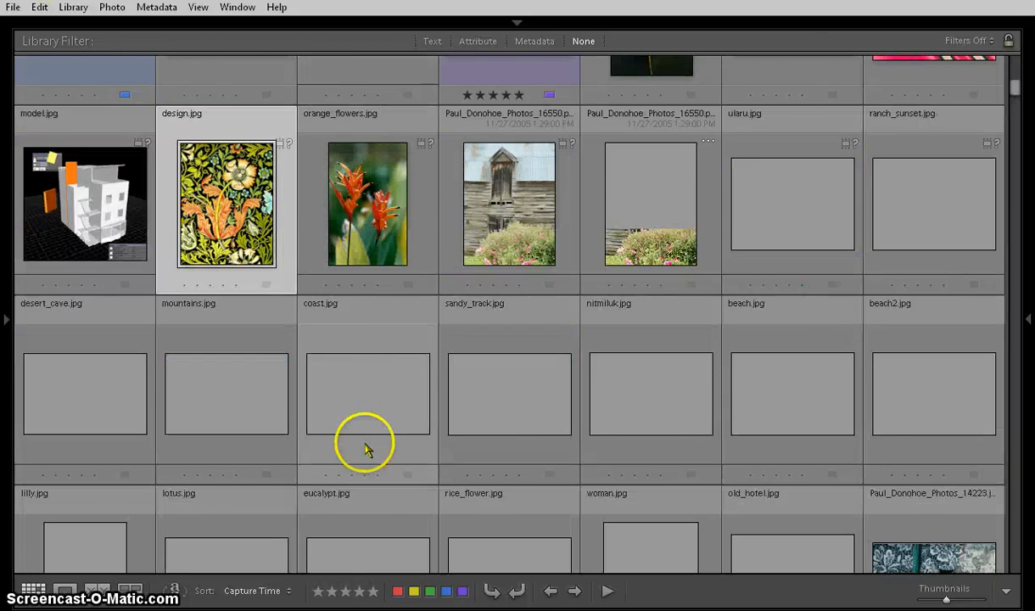
scroll(347, 393, "up", 2)
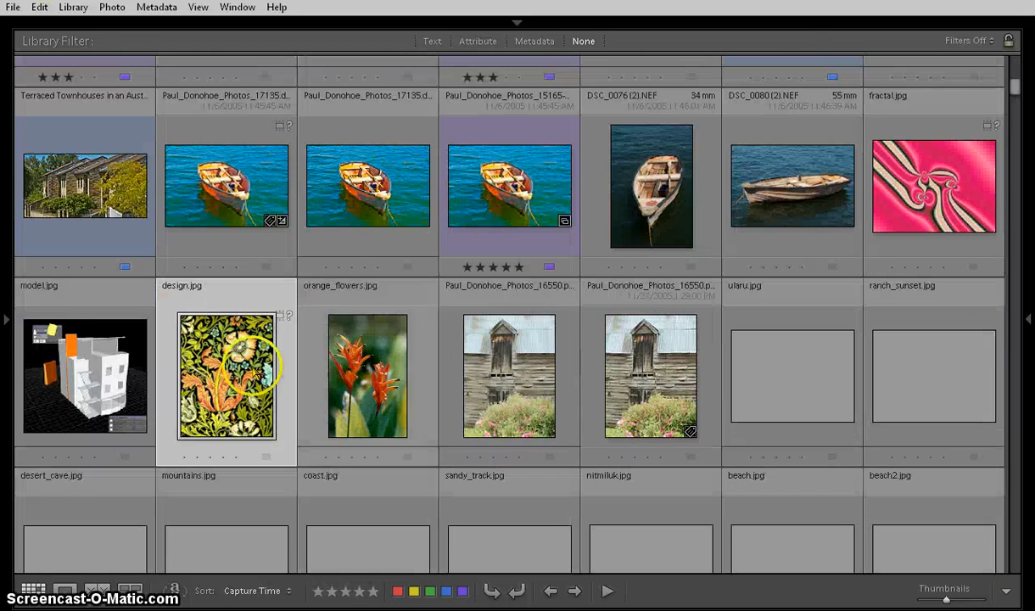
Bring back both side panels and the module picker, and show the filmstrip.
left_click(4, 318)
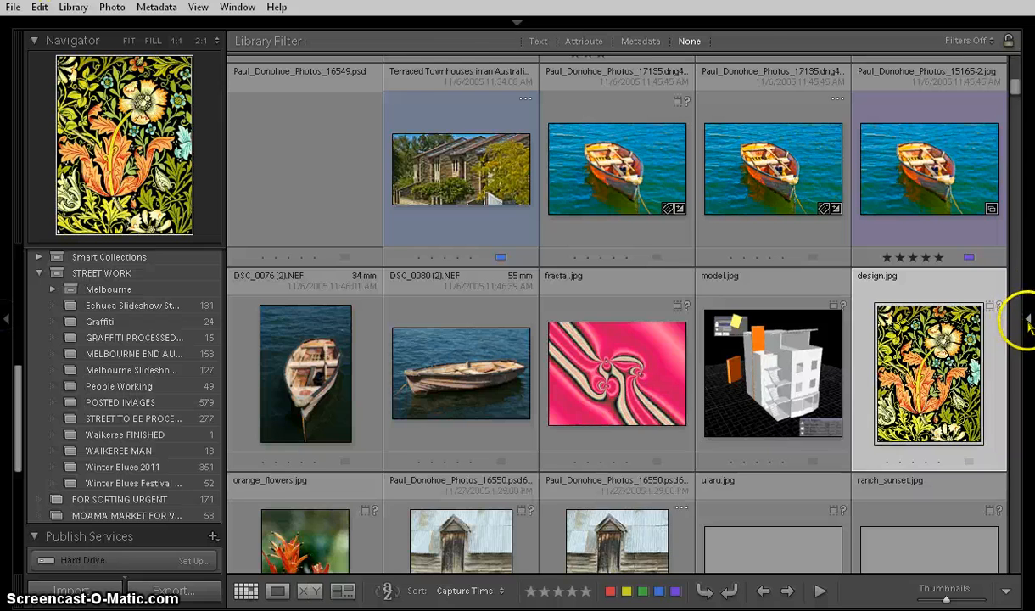
left_click(1029, 321)
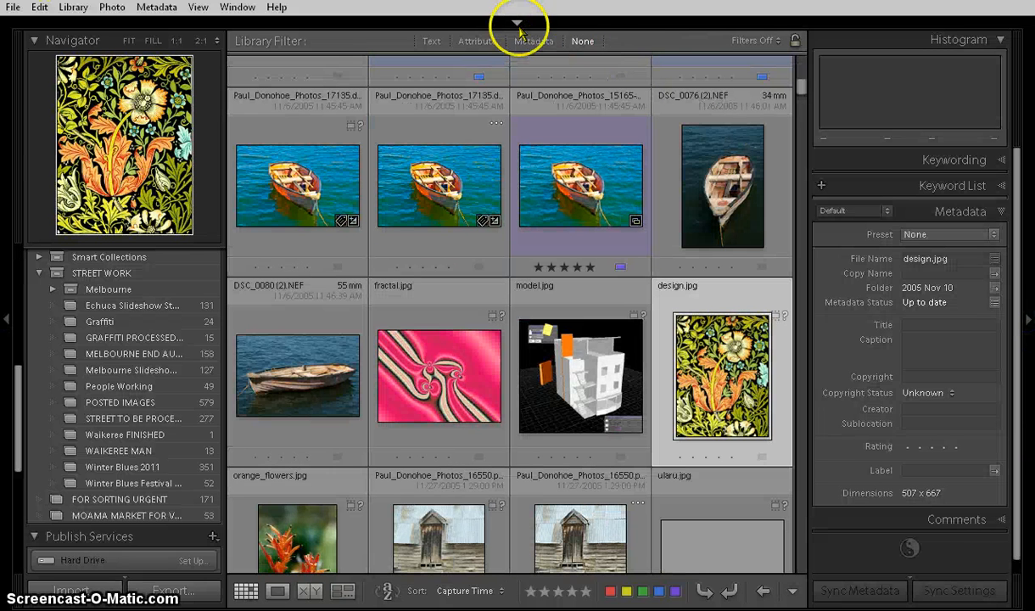
left_click(519, 27)
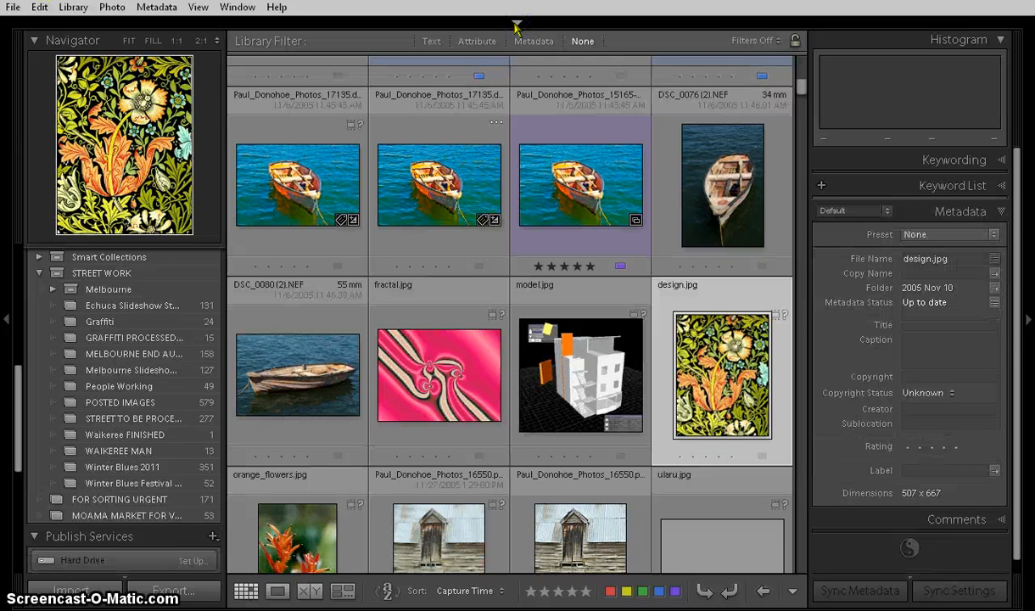
right_click(516, 24)
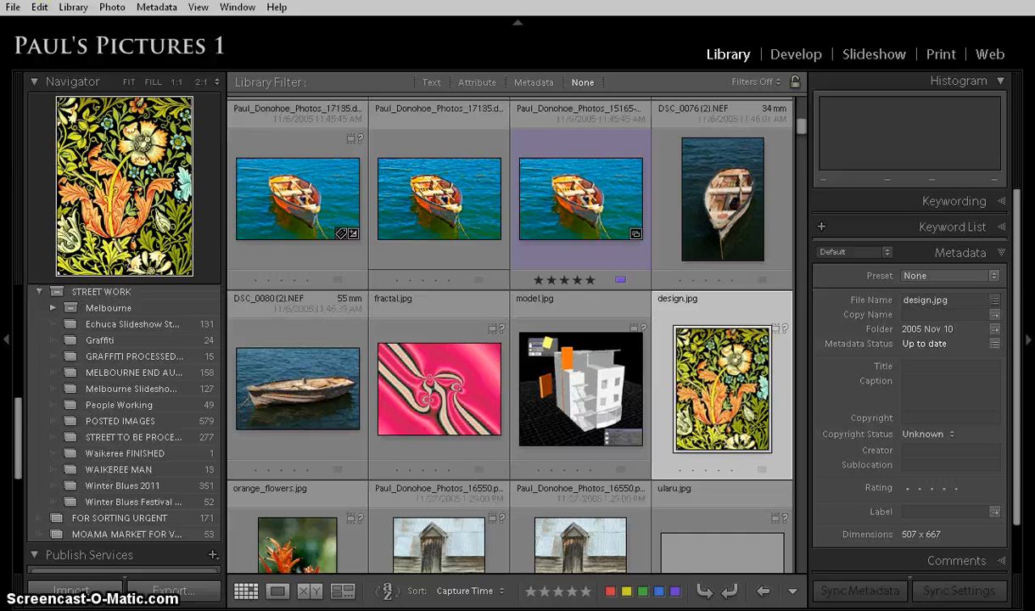
key("F6")
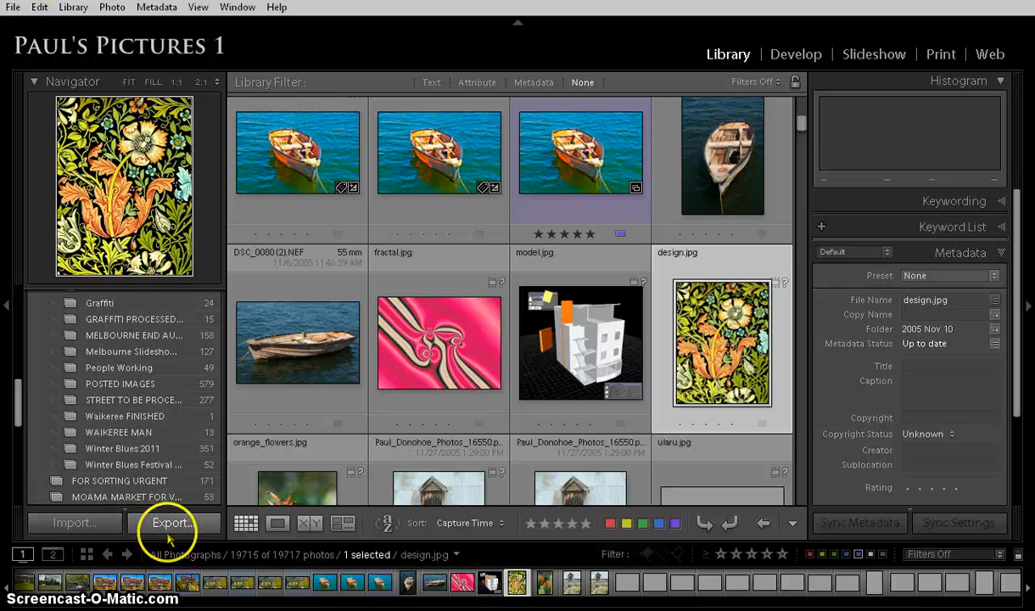
Look through the Publish Services list and browse the photo thumbnails in the grid.
scroll(173, 405, "down", 5)
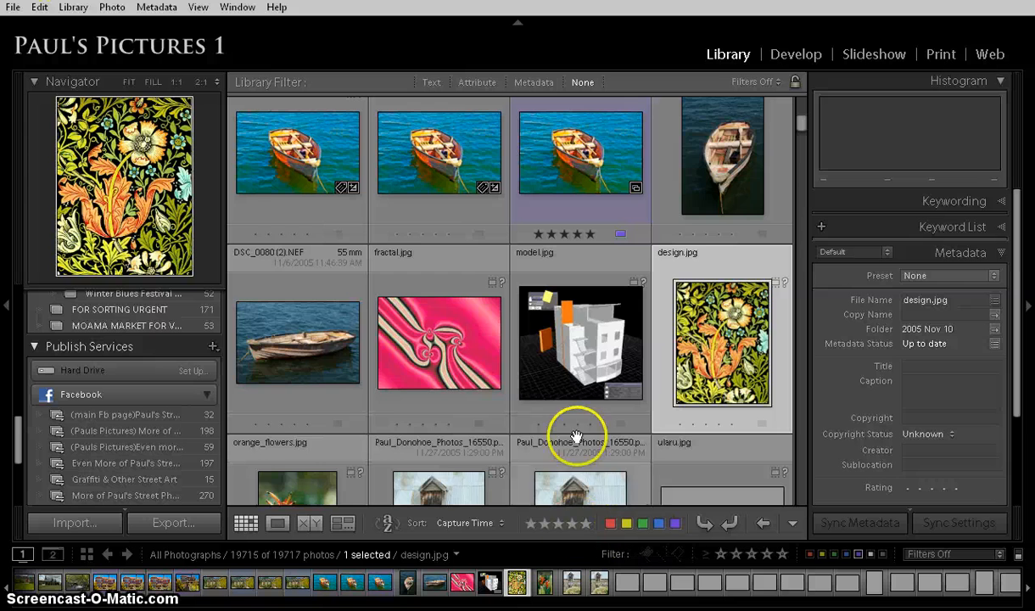
scroll(576, 436, "up", 3)
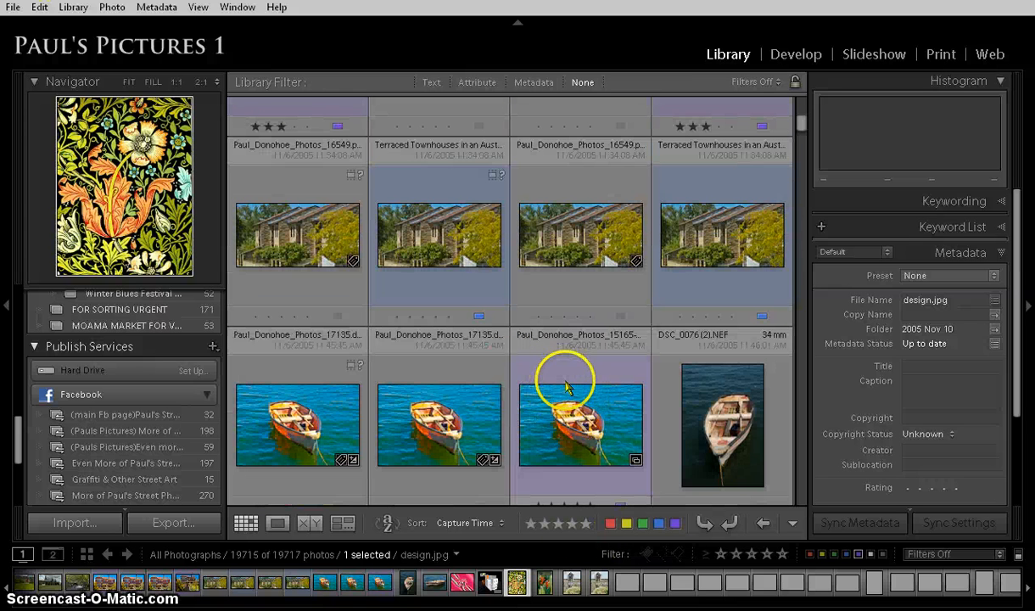
scroll(586, 399, "down", 10)
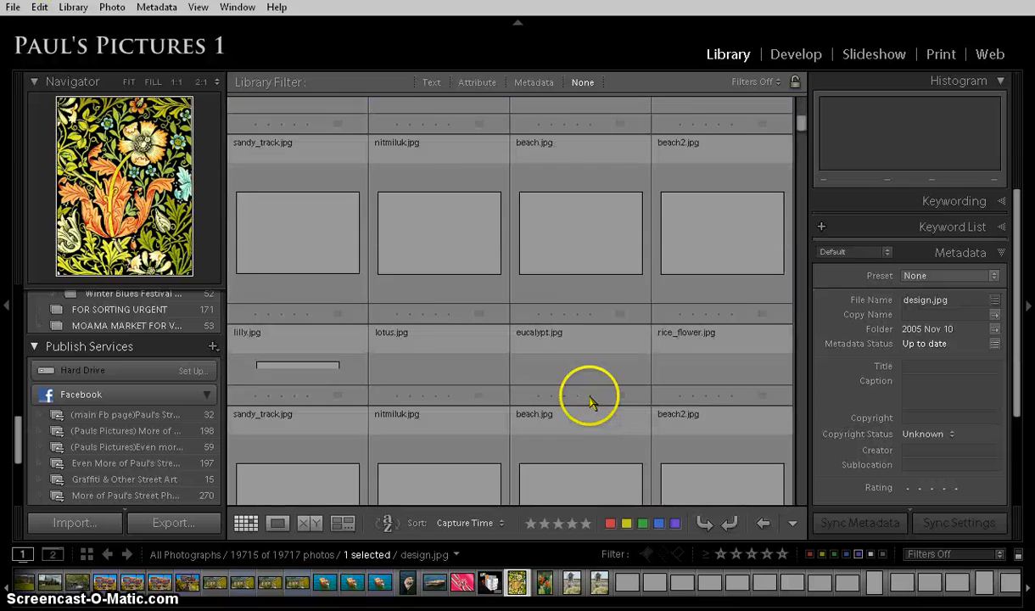
scroll(590, 402, "up", 10)
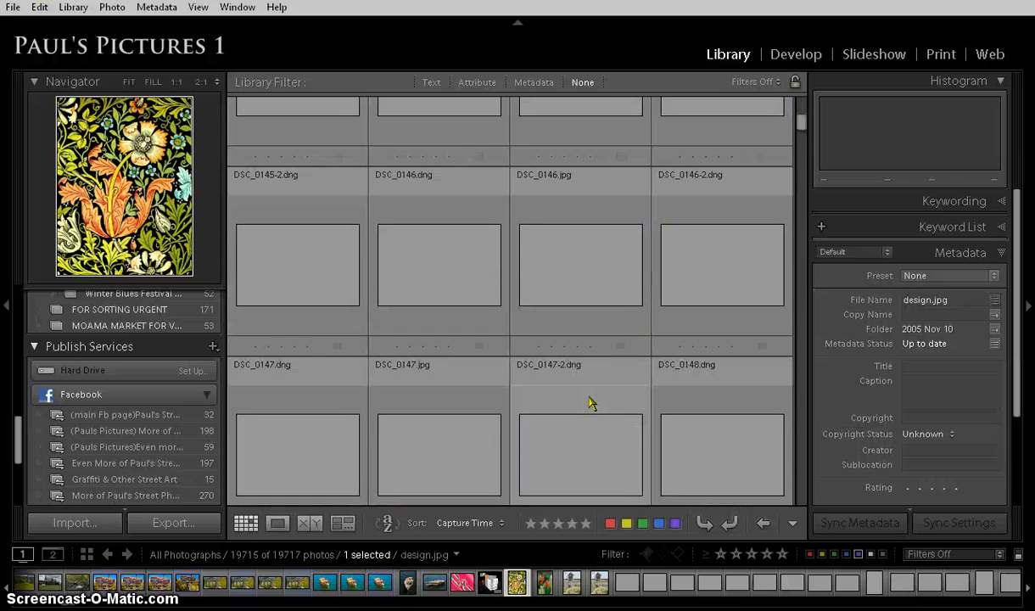
scroll(591, 402, "up", 8)
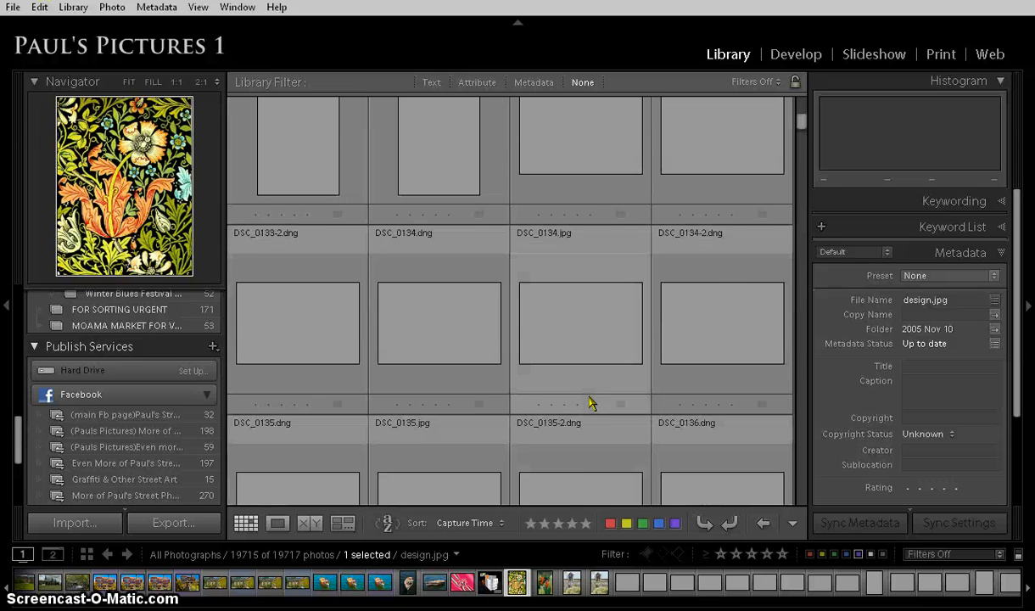
left_click(566, 419)
left_click(556, 355)
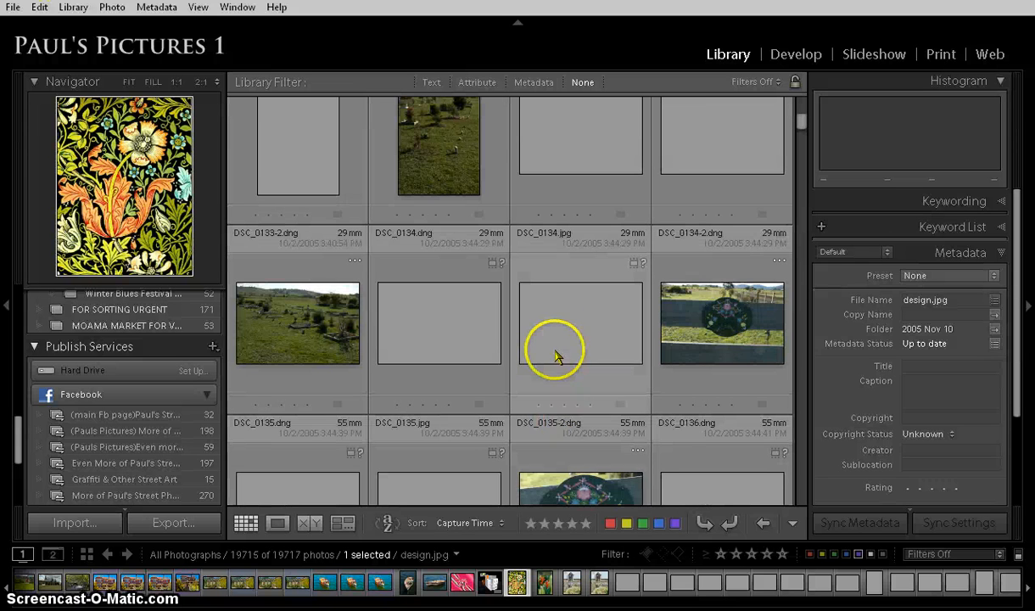
scroll(560, 424, "down", 2)
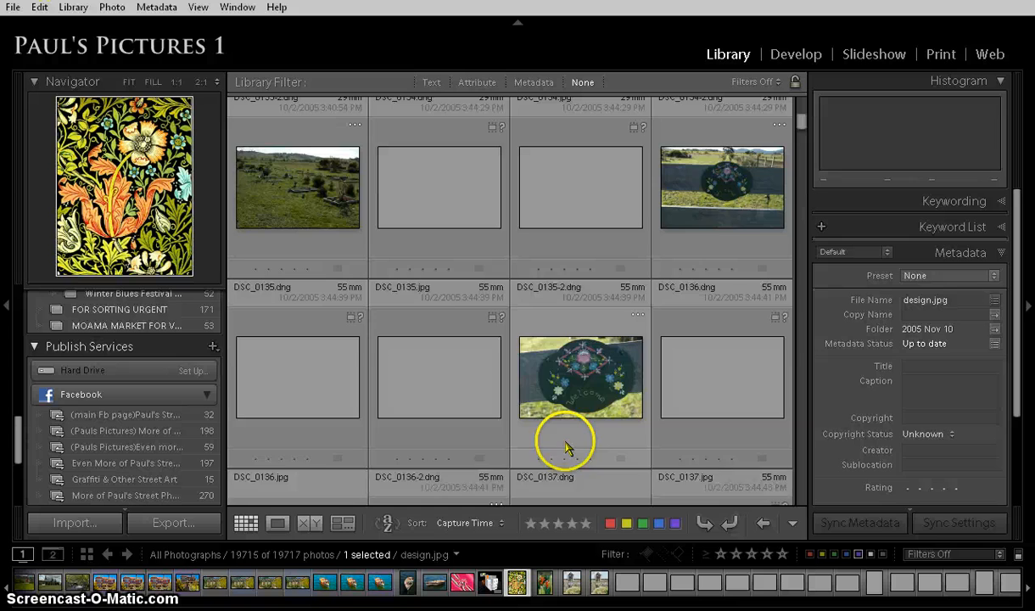
scroll(566, 399, "up", 8)
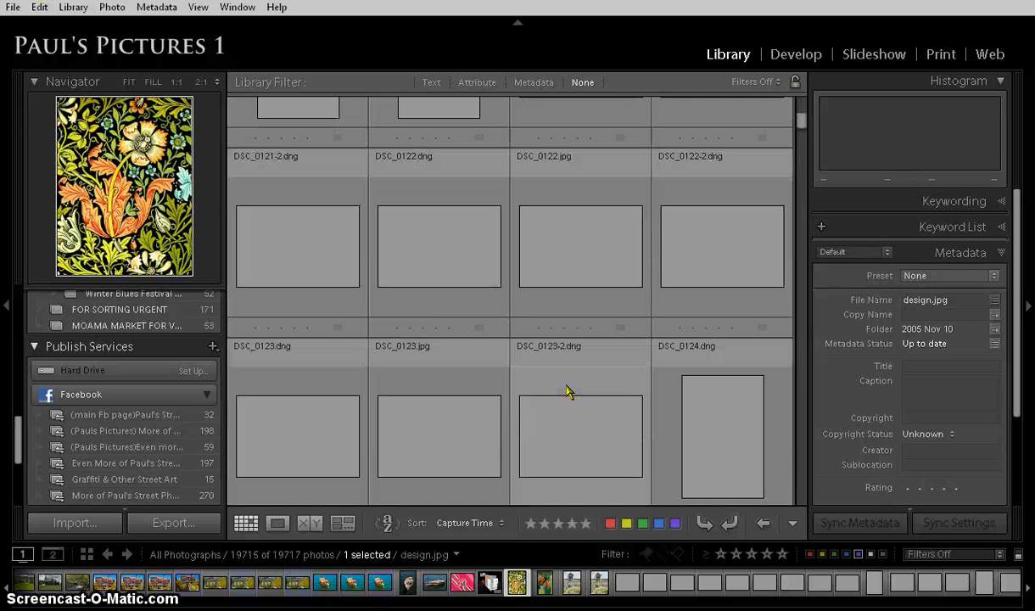